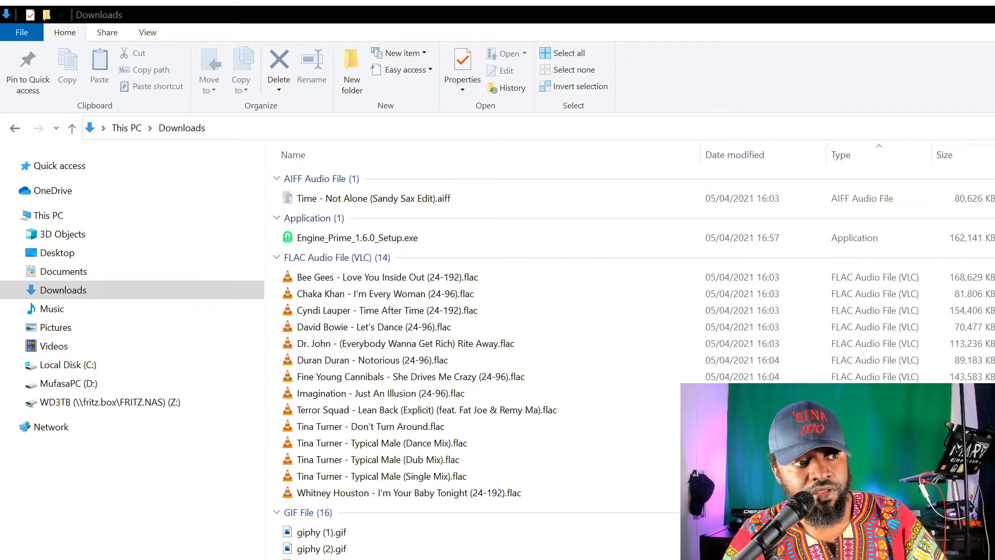
Create a new folder named DJ MUSIC inside the Music folder.
{"action": "left_click", "coordinate": [52, 308]}
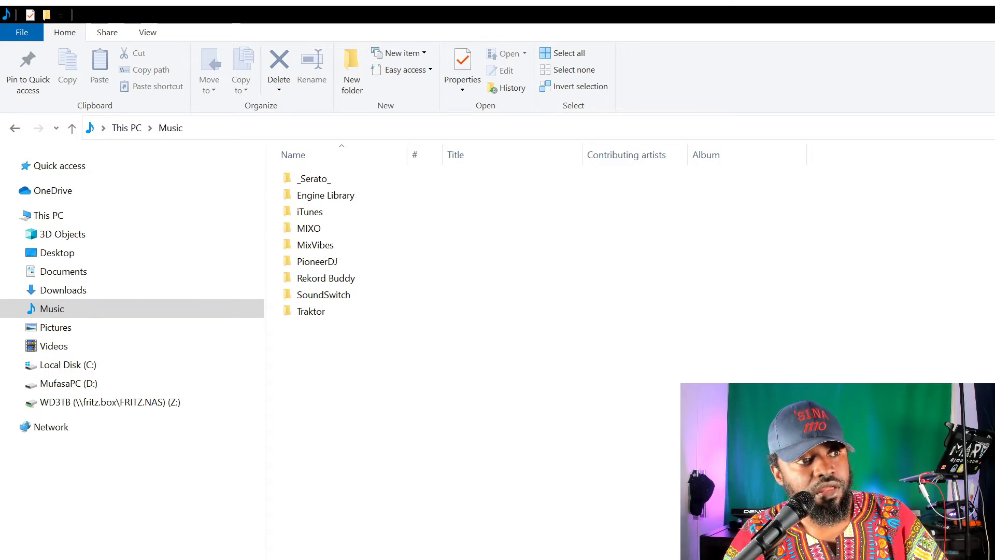
{"action": "key", "text": "ctrl+shift+n"}
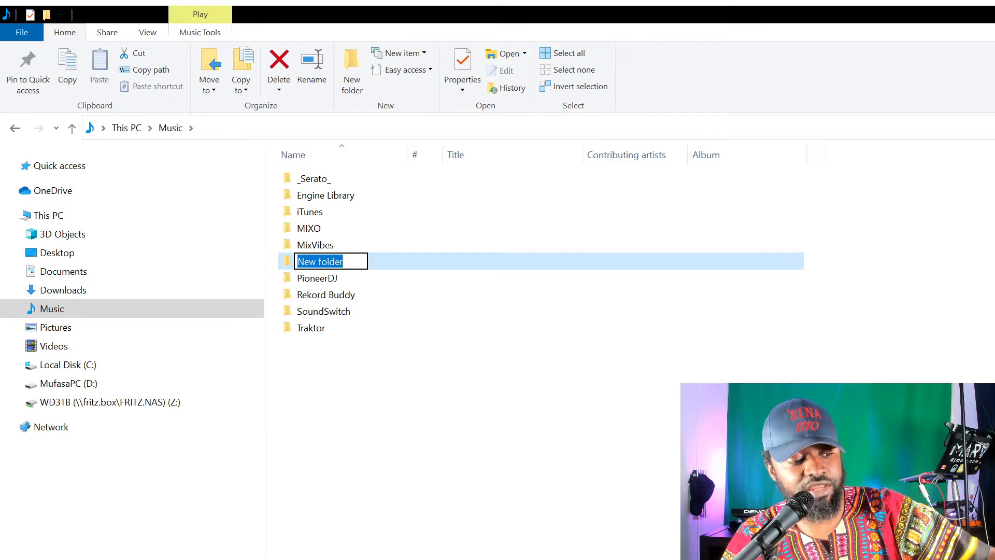
{"action": "type", "text": "d"}
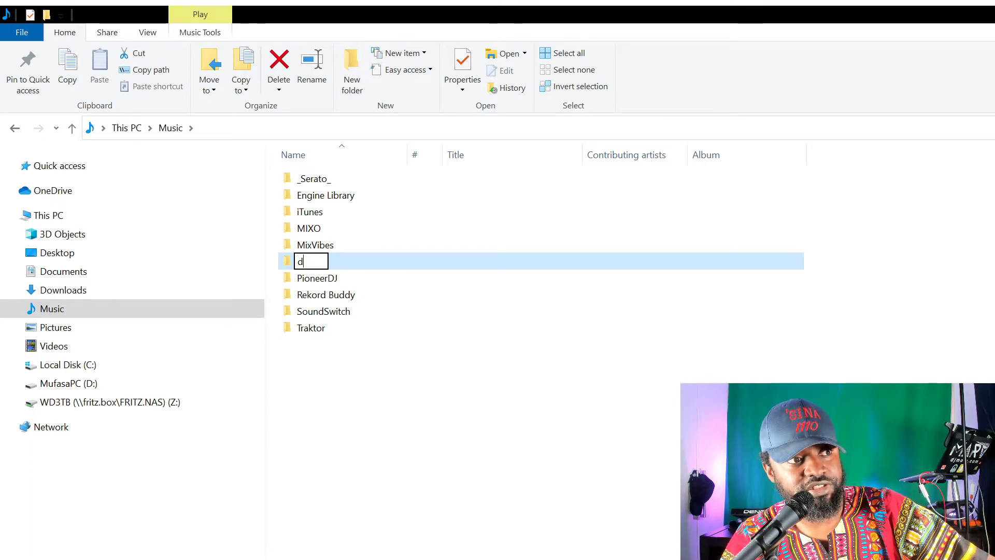
{"action": "key", "text": "BackSpace"}
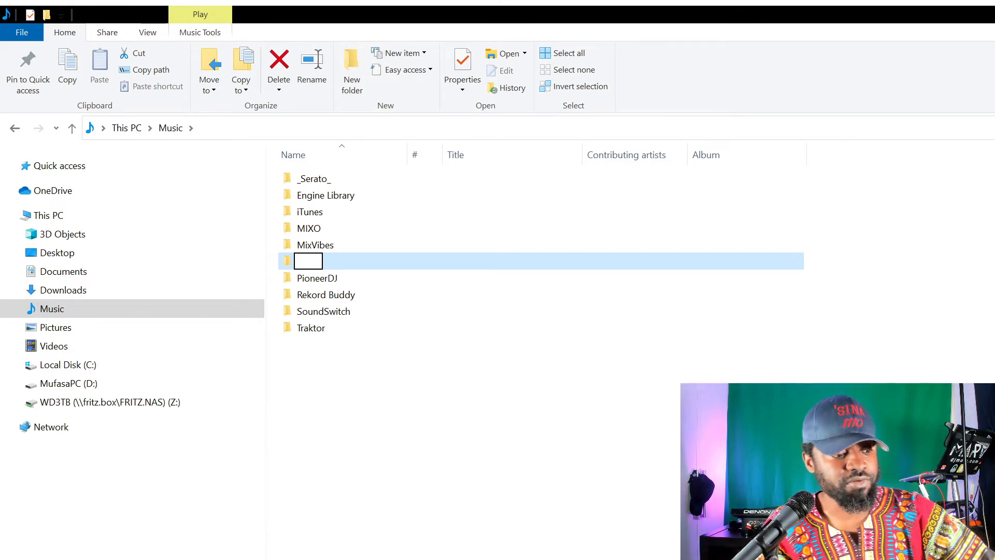
{"action": "type", "text": "djmusic"}
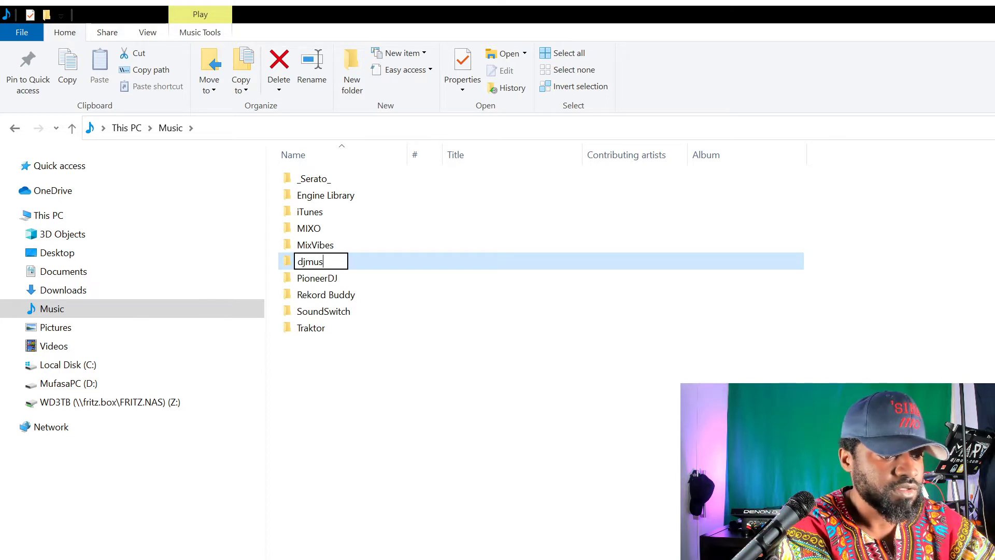
{"action": "key", "text": "BackSpace"}
{"action": "key", "text": "BackSpace"}
{"action": "key", "text": "BackSpace"}
{"action": "key", "text": "BackSpace"}
{"action": "key", "text": "BackSpace"}
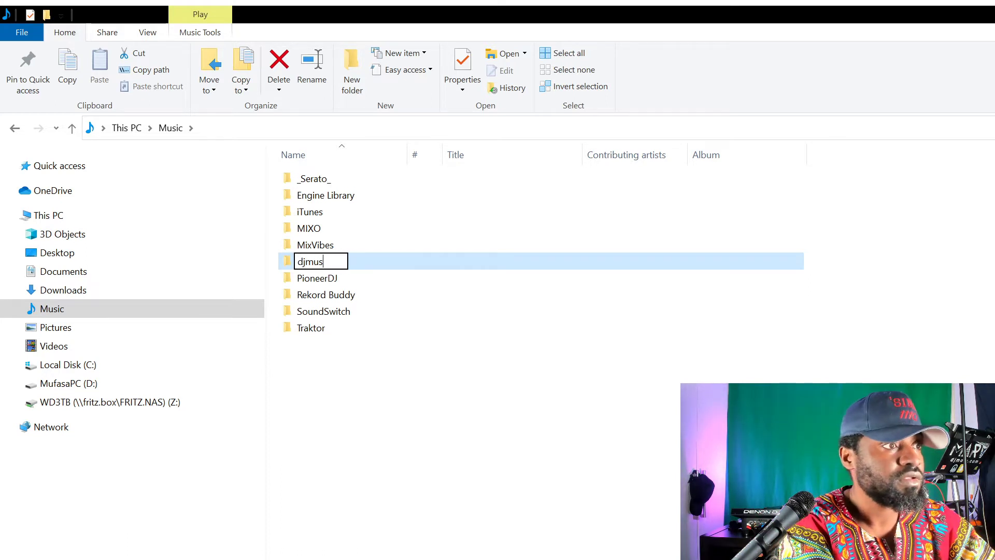
{"action": "key", "text": "BackSpace"}
{"action": "key", "text": "BackSpace"}
{"action": "type", "text": "D"}
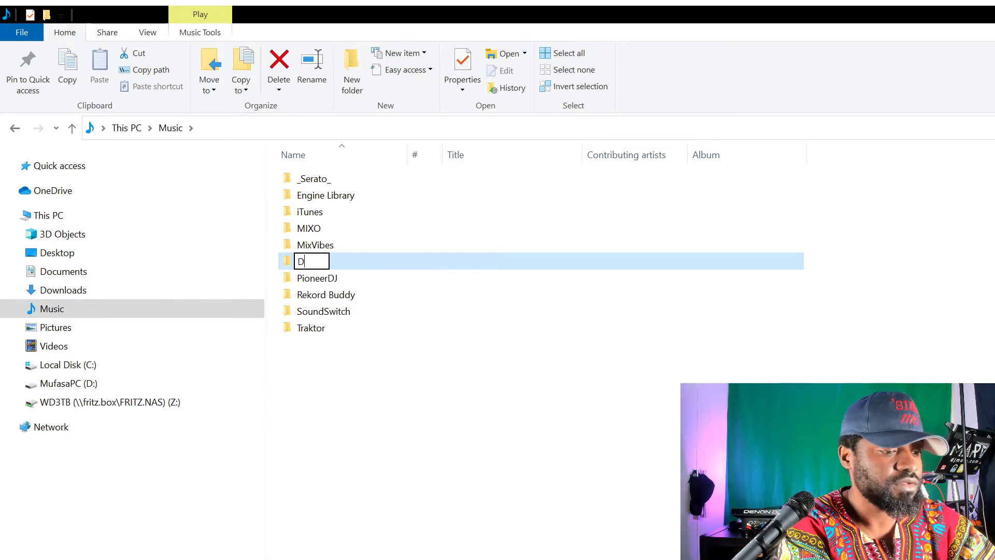
{"action": "type", "text": "J MU"}
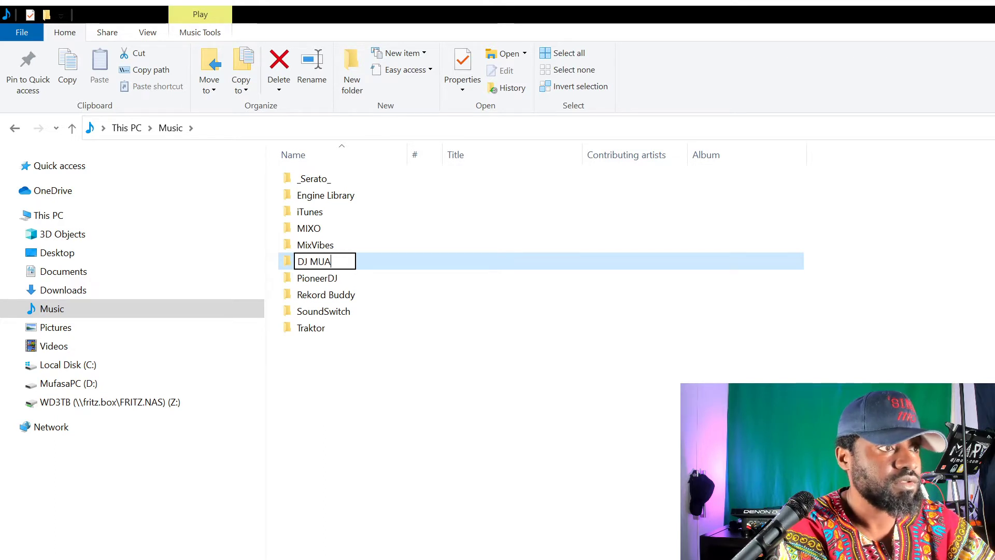
{"action": "type", "text": "SIC"}
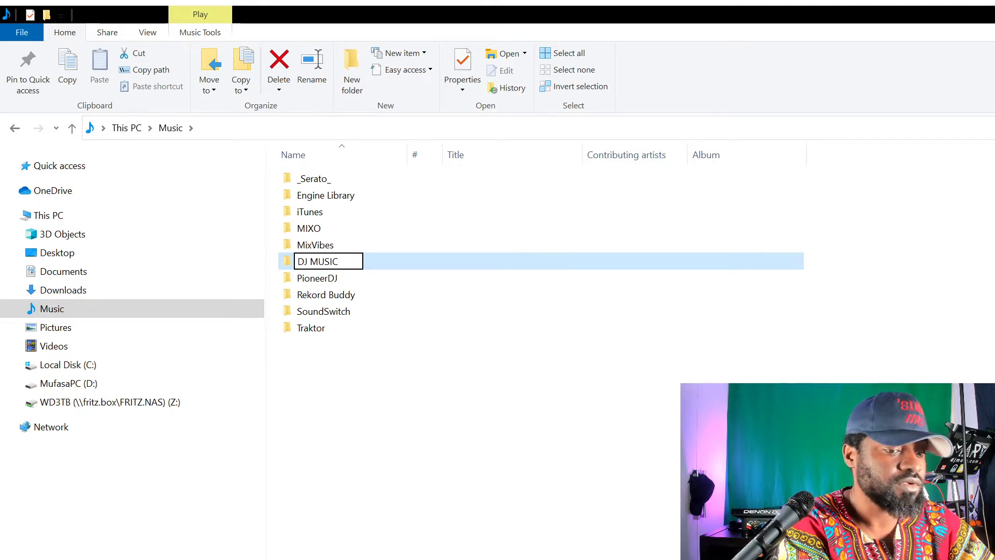
{"action": "key", "text": "Return"}
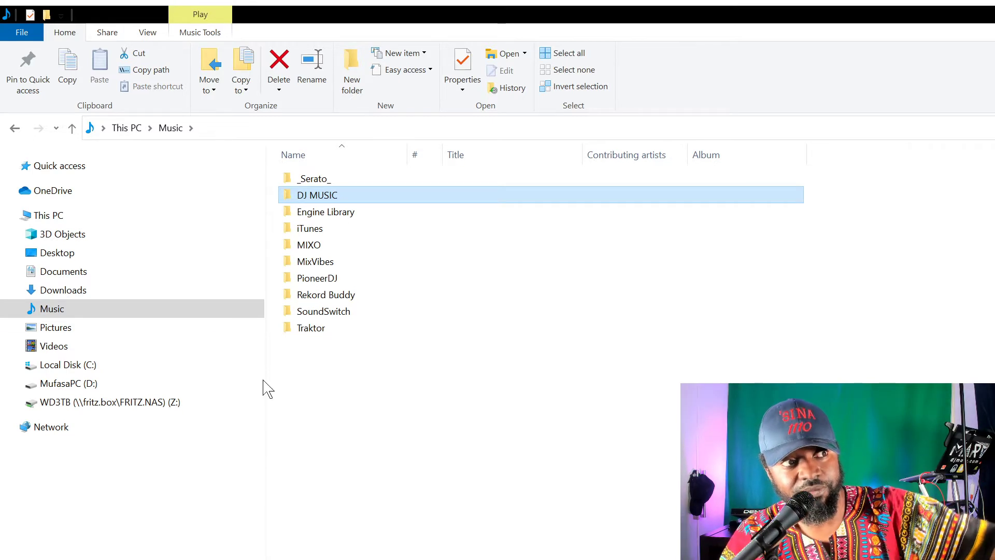
Copy the FLAC, AIFF and MP3 tracks from Downloads into the DJ MUSIC folder.
{"action": "double_click", "coordinate": [324, 194]}
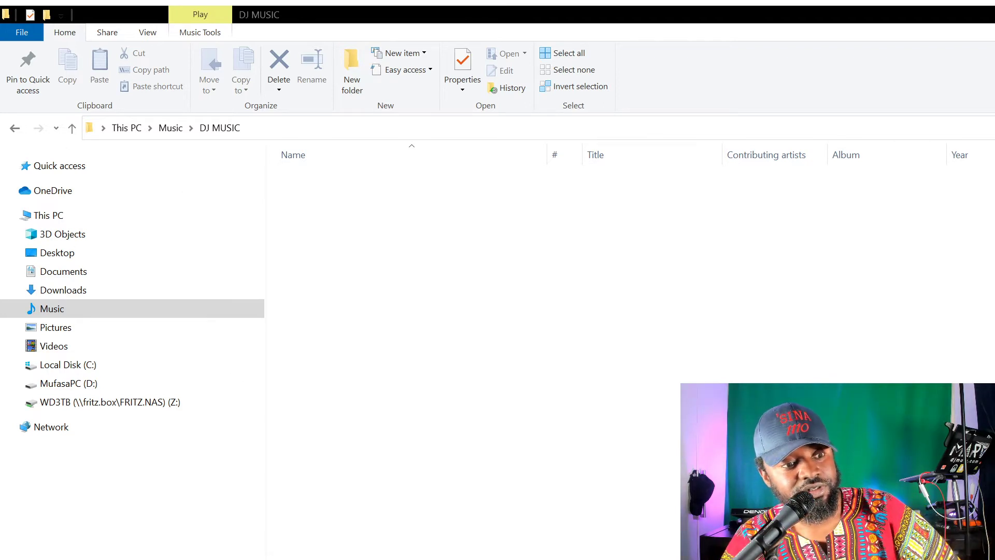
{"action": "left_click", "coordinate": [62, 290]}
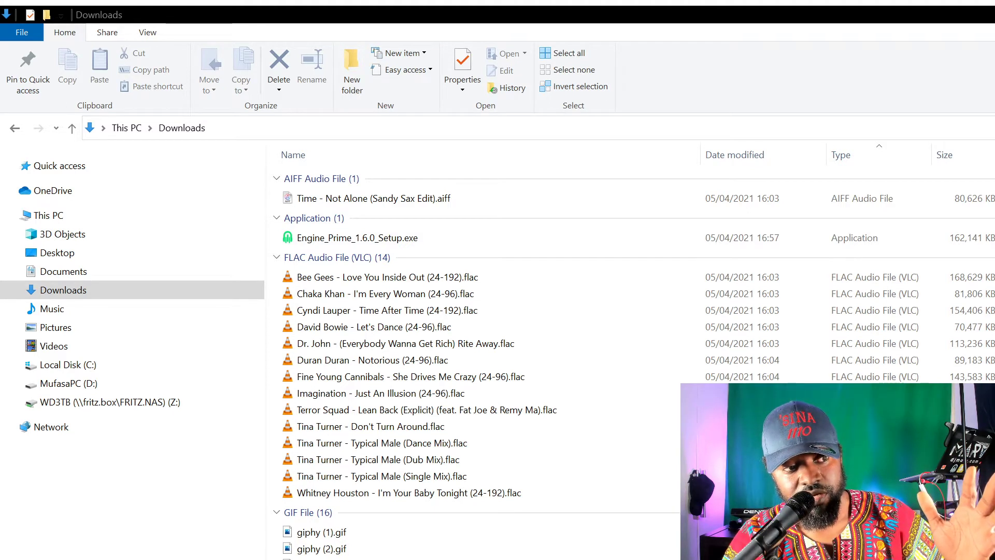
{"action": "left_click", "coordinate": [361, 288]}
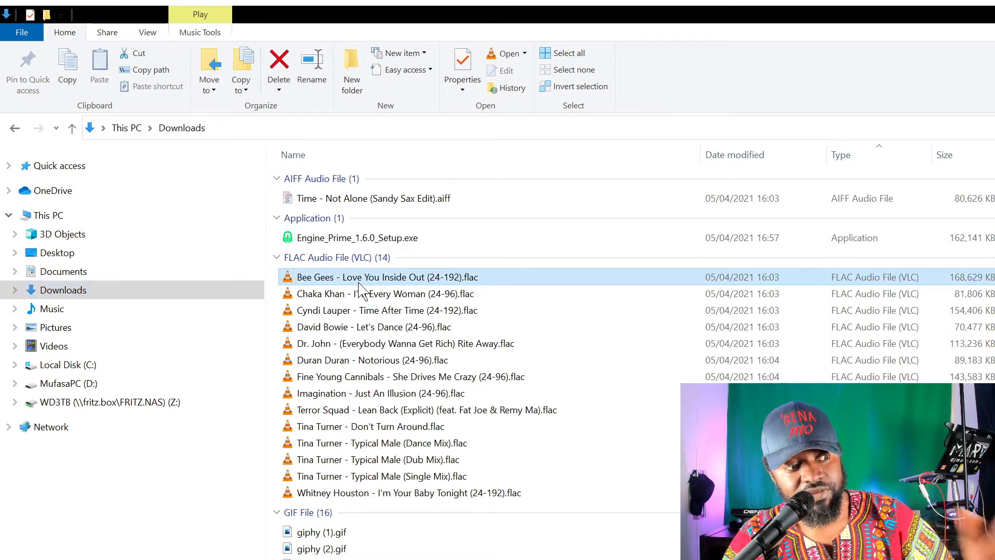
{"action": "left_click", "coordinate": [344, 491], "text": "shift"}
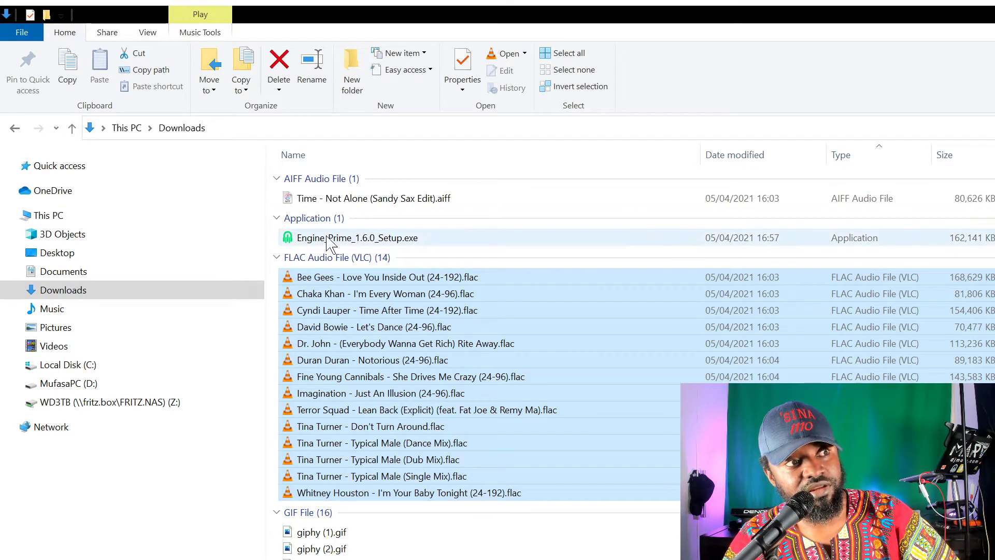
{"action": "left_click", "coordinate": [366, 201], "text": "ctrl"}
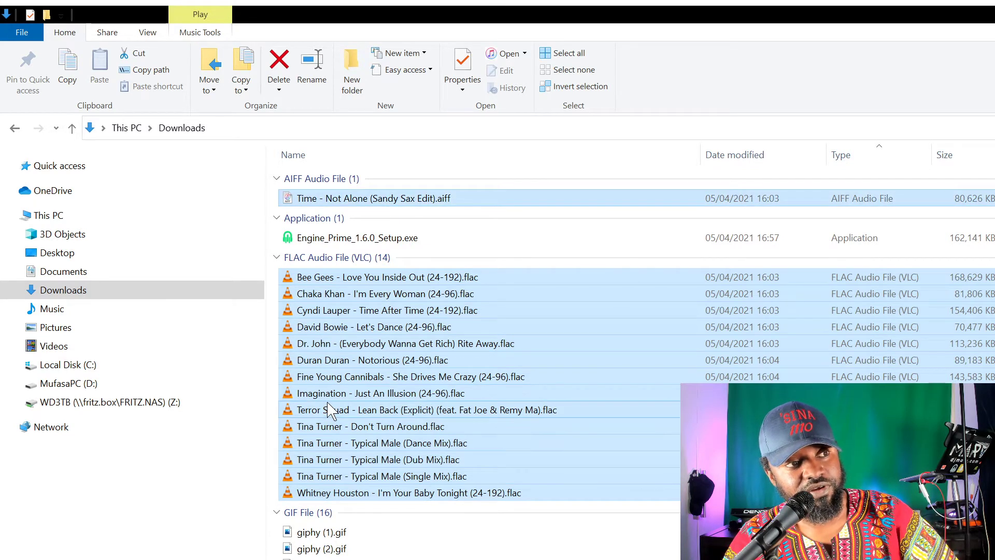
{"action": "left_click", "coordinate": [64, 70]}
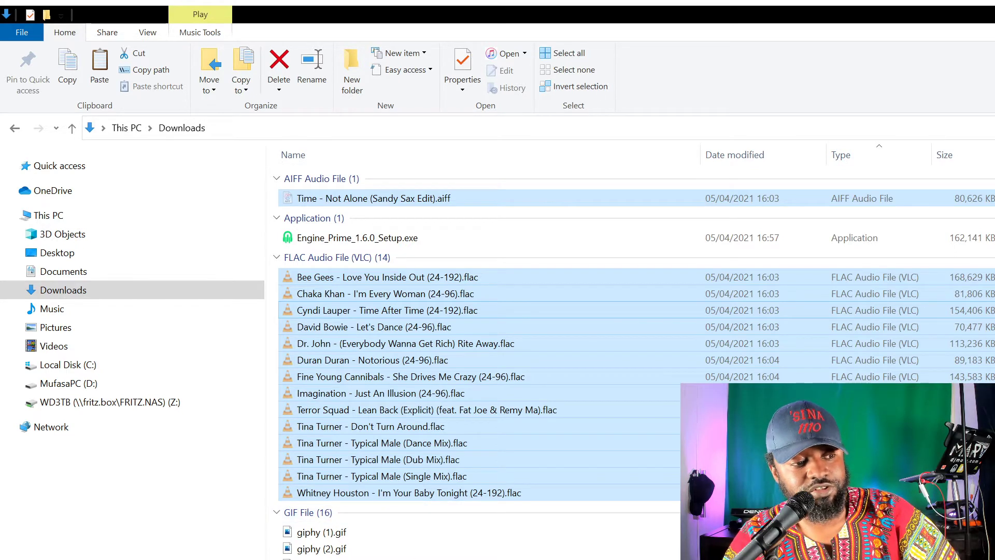
{"action": "key", "text": "alt+Tab"}
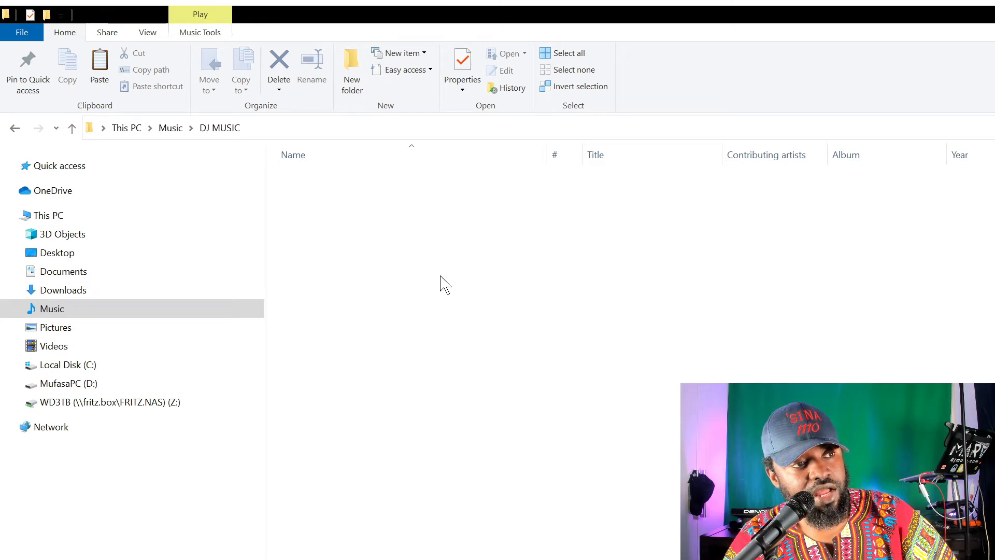
{"action": "key", "text": "ctrl+v"}
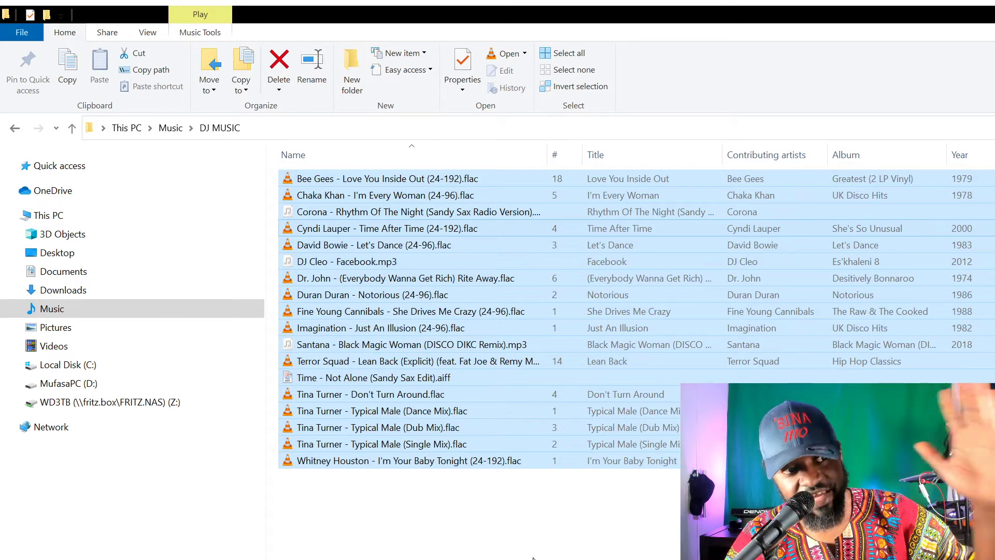
{"action": "left_click", "coordinate": [767, 498]}
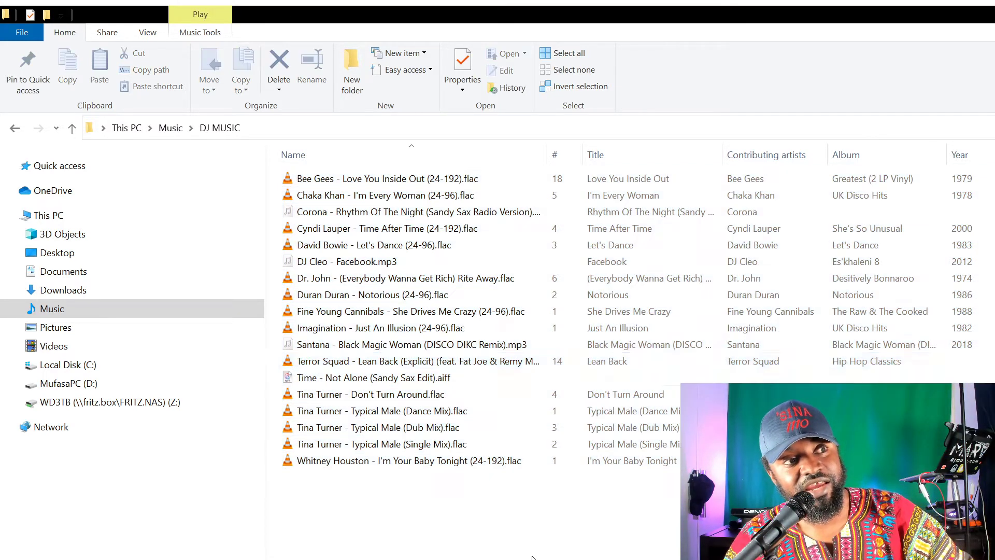
{"action": "left_click", "coordinate": [640, 244]}
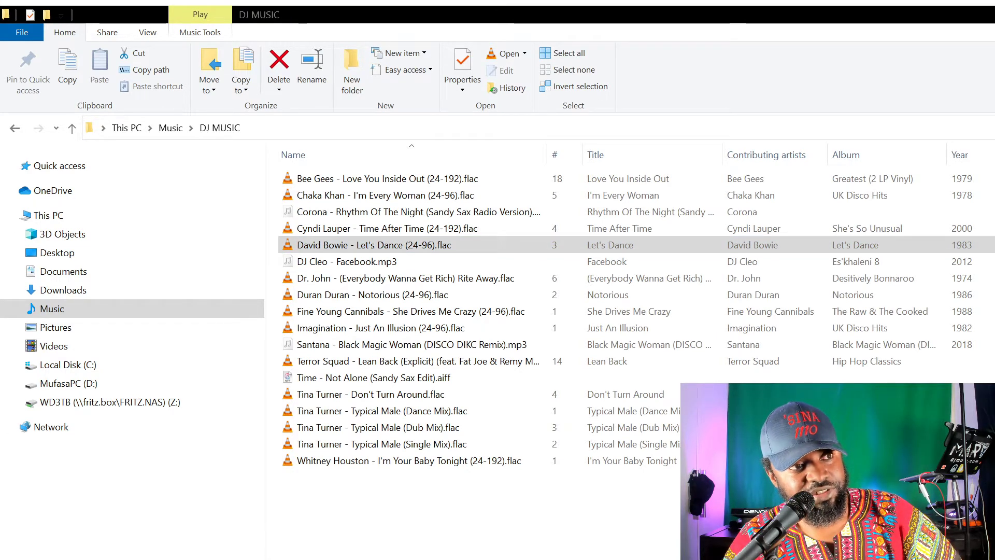
{"action": "left_click", "coordinate": [62, 290]}
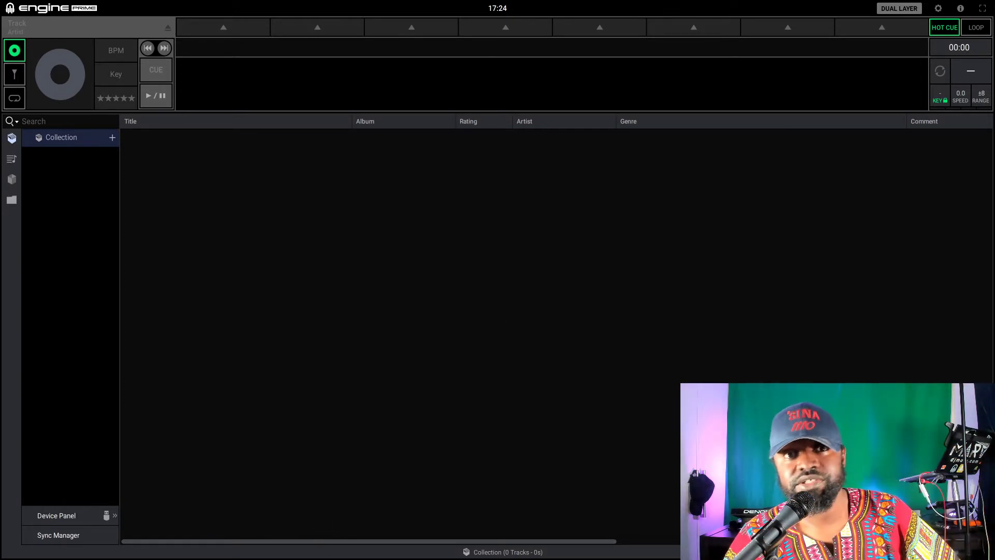
Switch to Engine Prime and, in its library settings, turn Auto Analysis on and set the BPM Range to 78-155.
{"action": "left_click", "coordinate": [938, 9]}
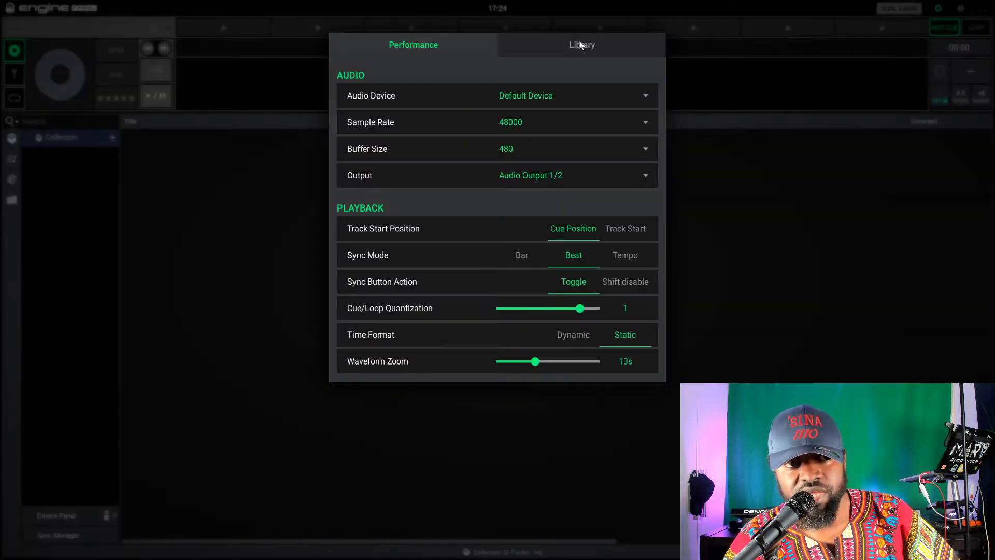
{"action": "left_click", "coordinate": [581, 46]}
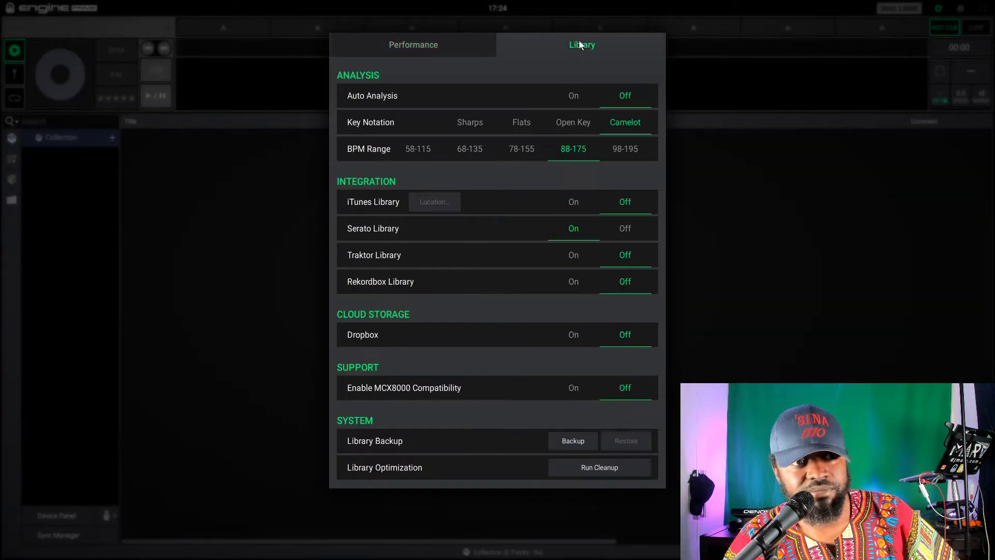
{"action": "left_click", "coordinate": [574, 96]}
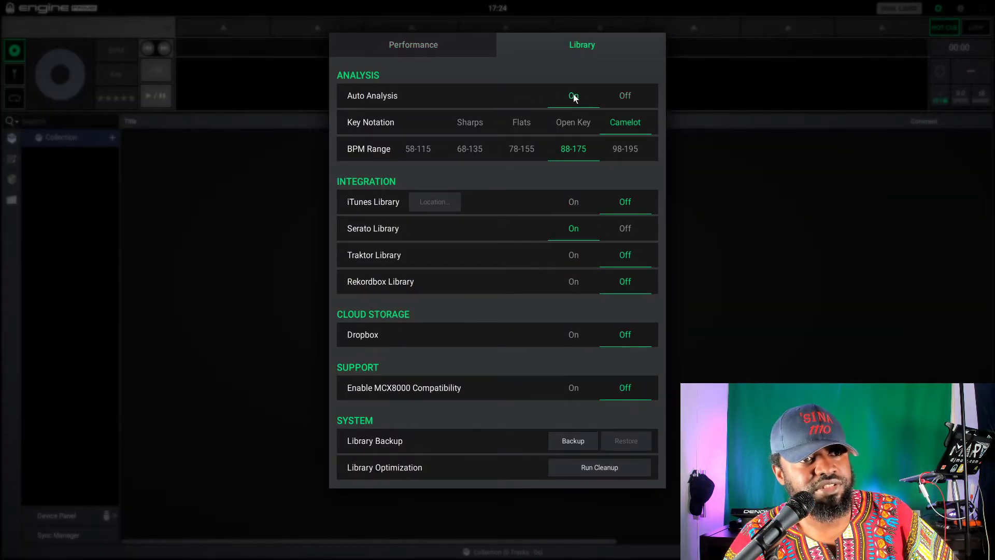
{"action": "left_click", "coordinate": [518, 149]}
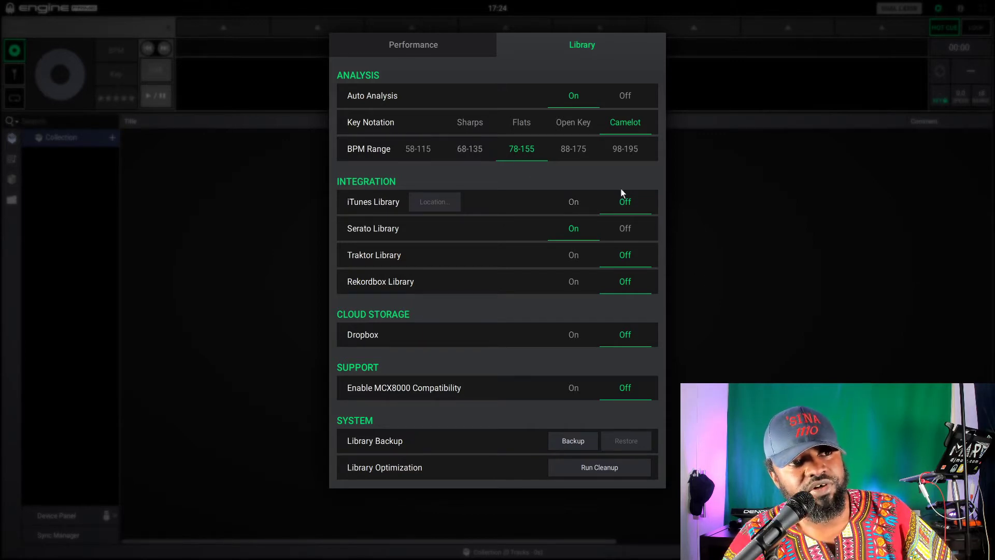
{"action": "left_click", "coordinate": [842, 233]}
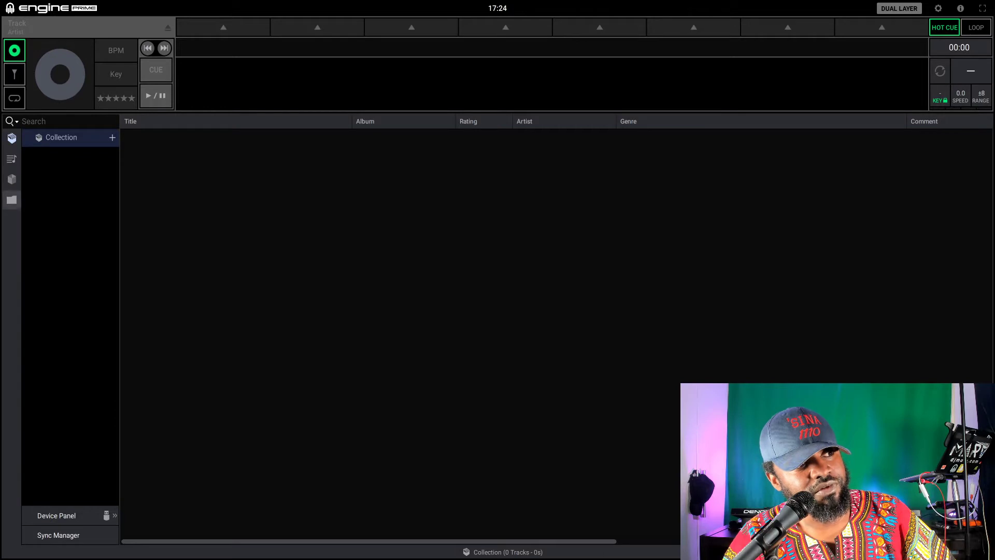
Add all tracks from the Music location's DJ MUSIC folder to the Collection, and display the Collection.
{"action": "left_click", "coordinate": [11, 200]}
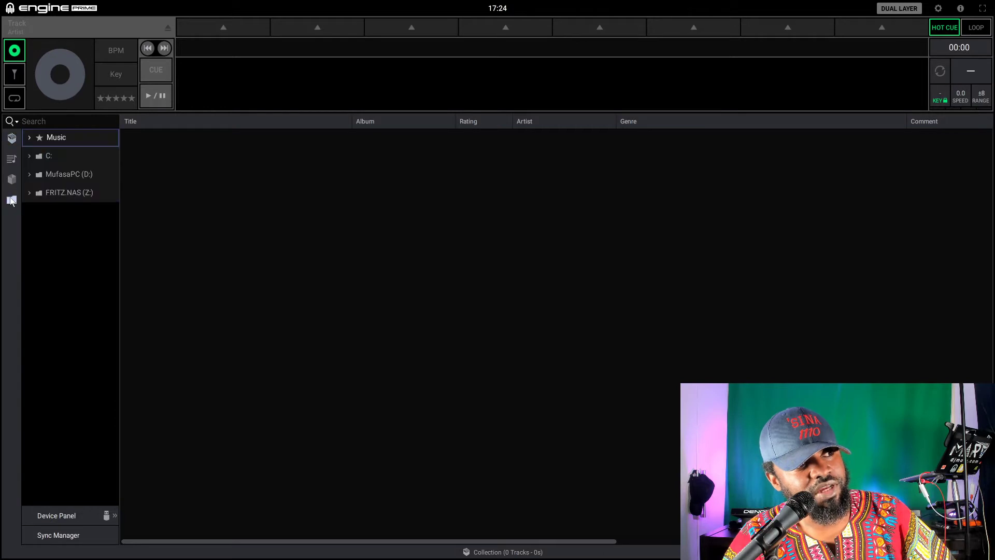
{"action": "left_click", "coordinate": [29, 136]}
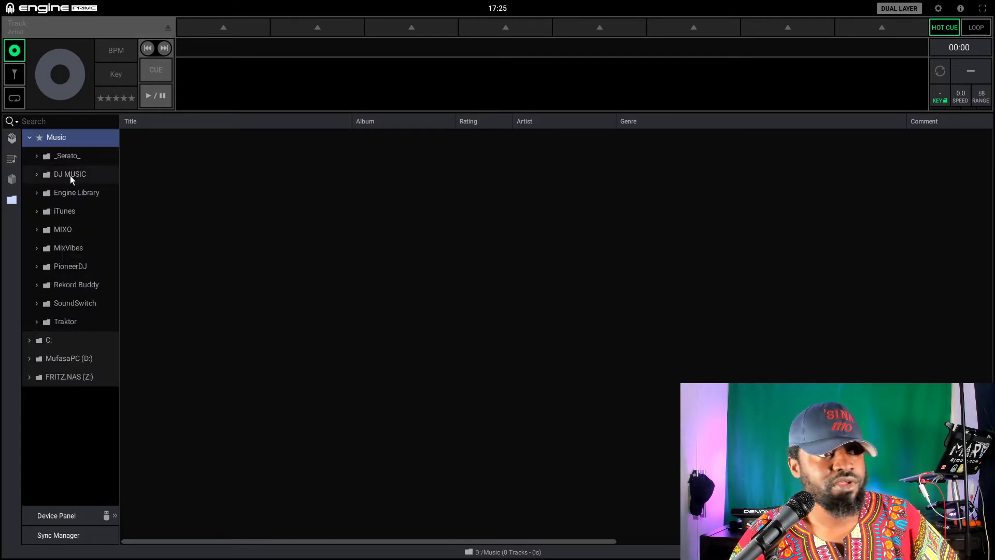
{"action": "left_click", "coordinate": [62, 171]}
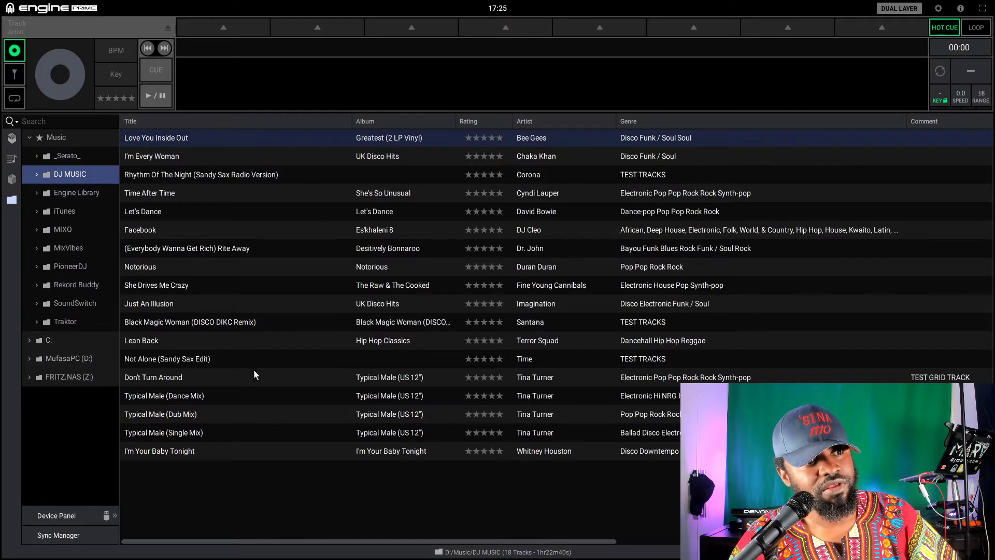
{"action": "left_click", "coordinate": [238, 428]}
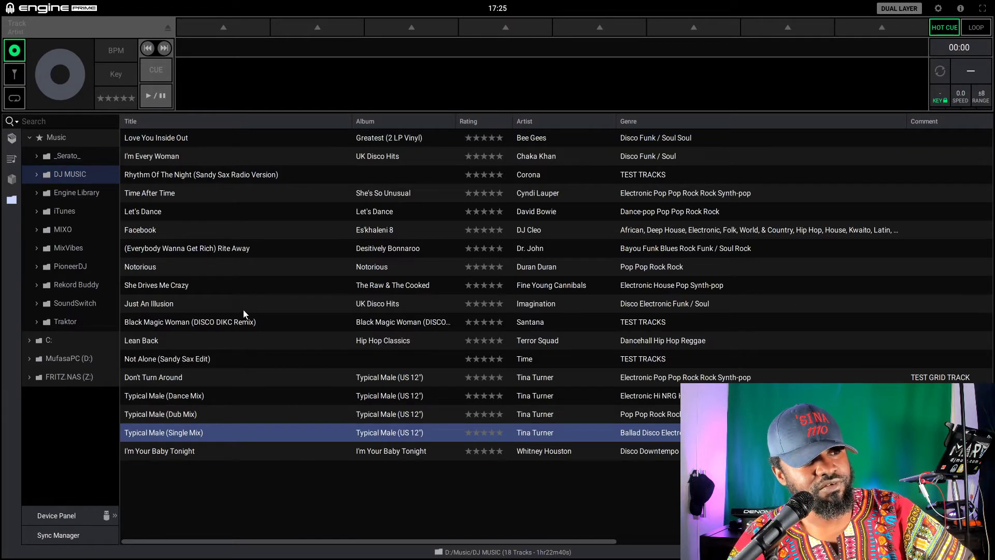
{"action": "key", "text": "ctrl+a"}
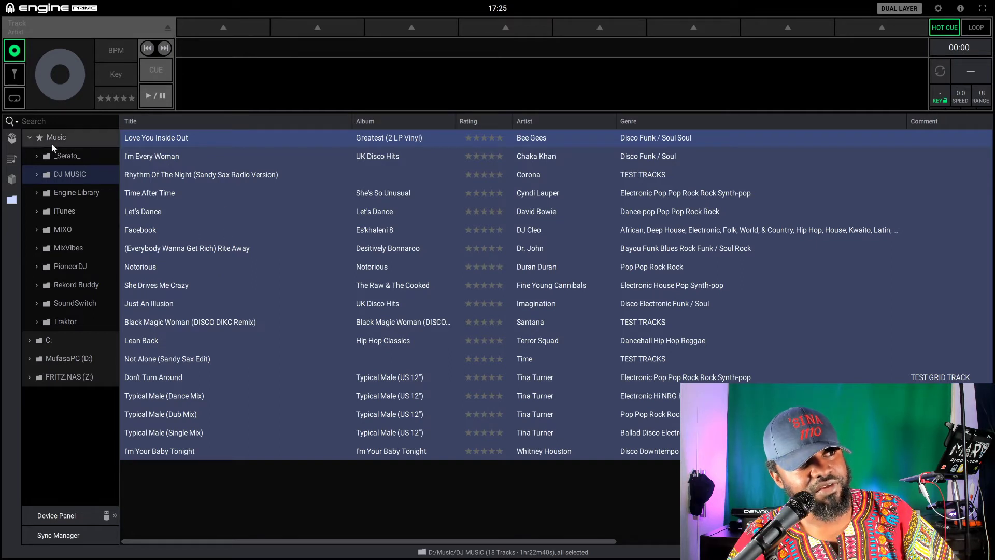
{"action": "right_click", "coordinate": [204, 178]}
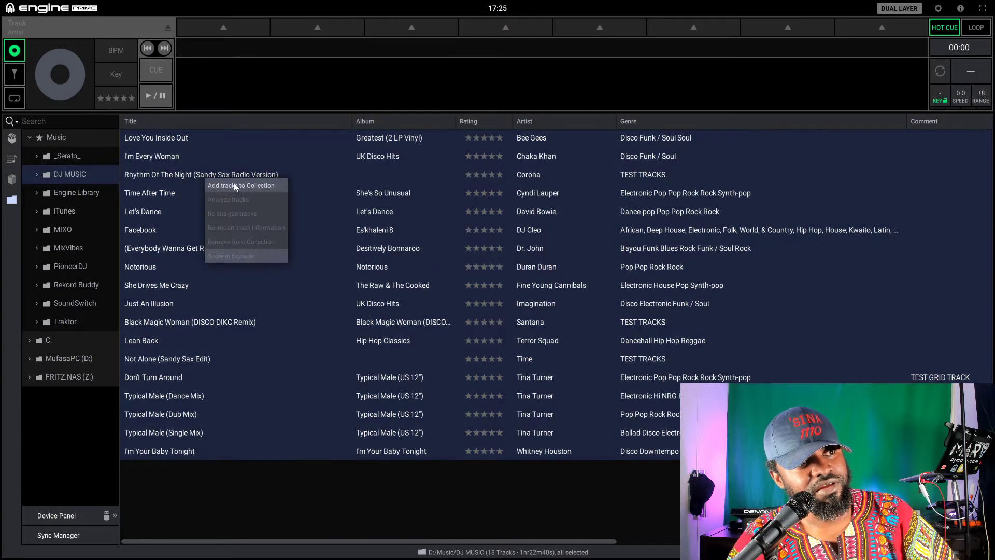
{"action": "left_click", "coordinate": [240, 186]}
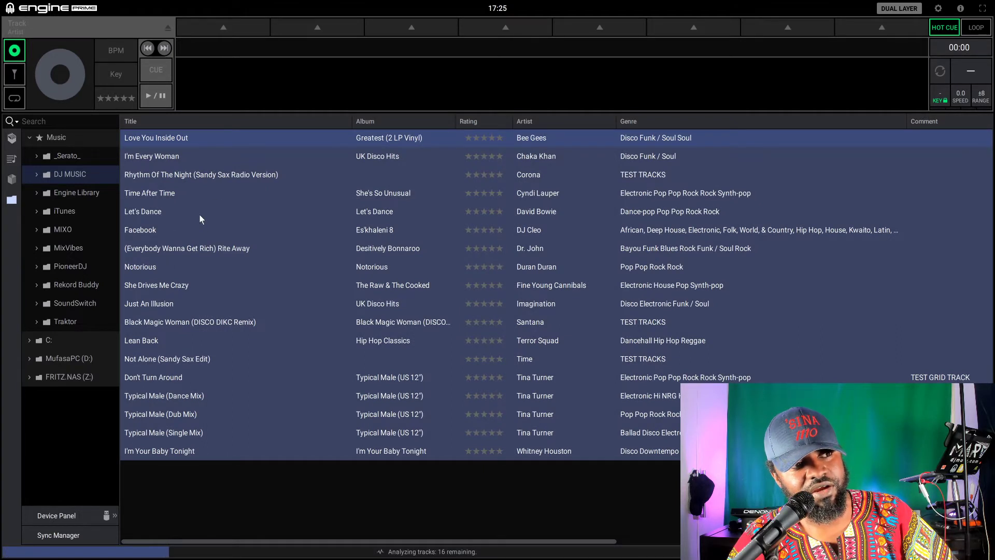
{"action": "left_click", "coordinate": [87, 174]}
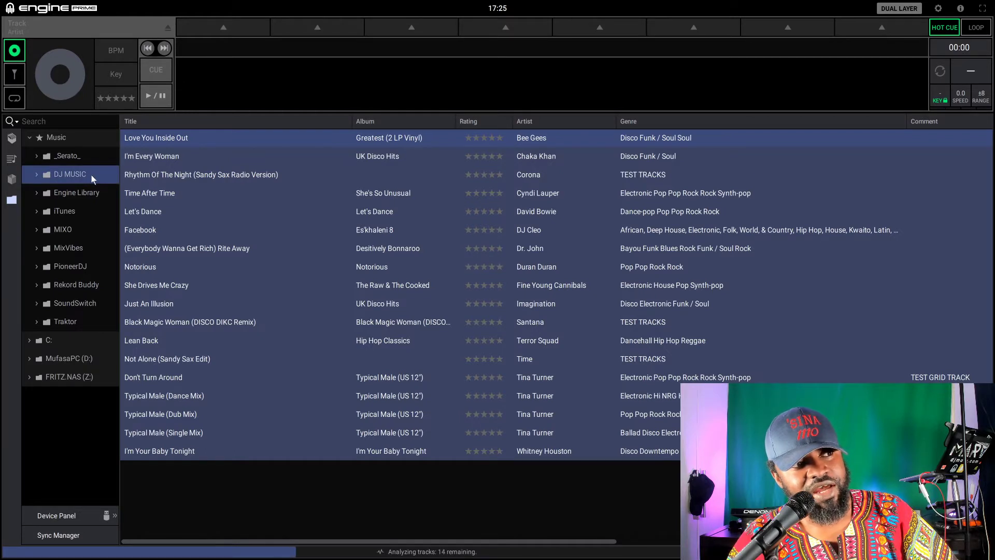
{"action": "left_click", "coordinate": [14, 139]}
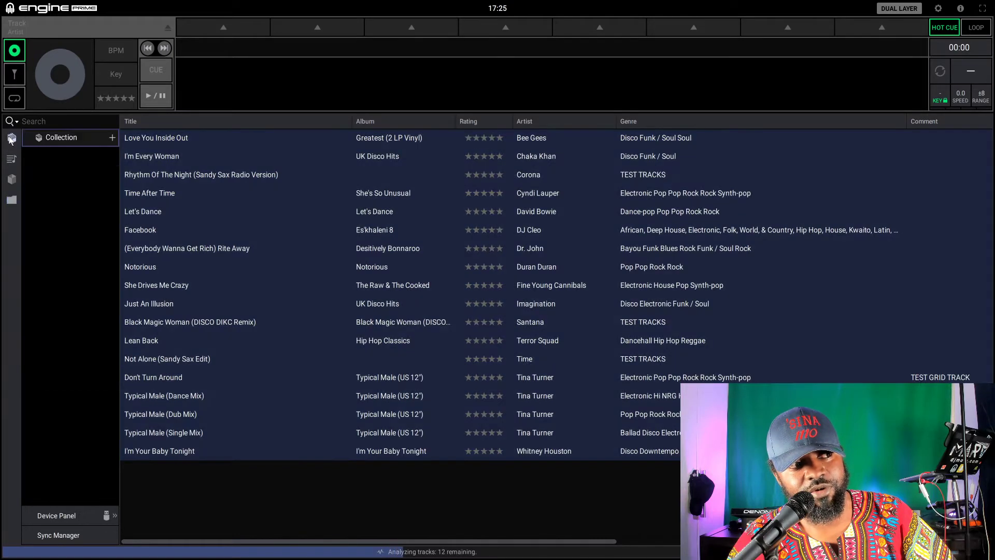
Display the Collection's Comment column and open the empty comment of the DJ Cleo track for editing.
{"action": "left_click", "coordinate": [54, 139]}
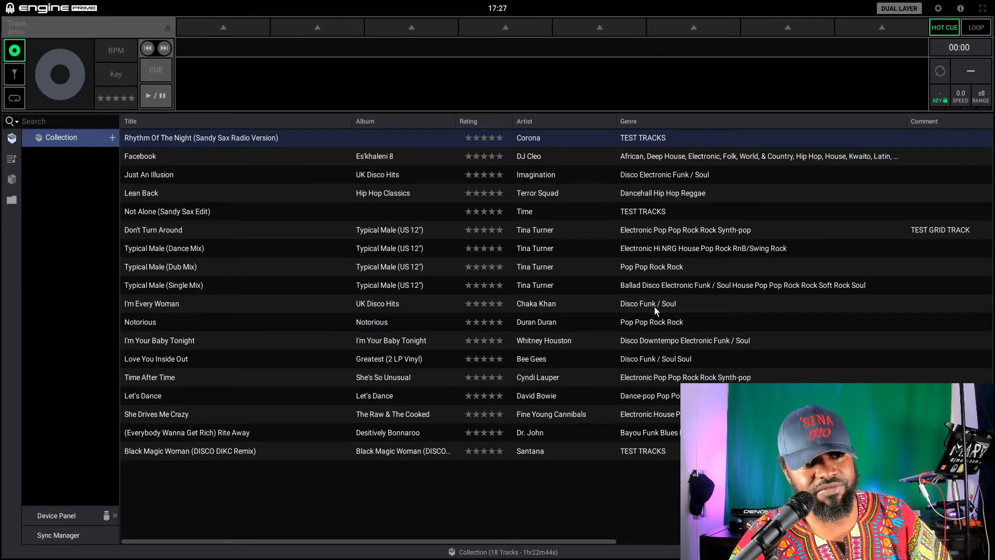
{"action": "left_click_drag", "start_coordinate": [605, 540], "coordinate": [795, 540]}
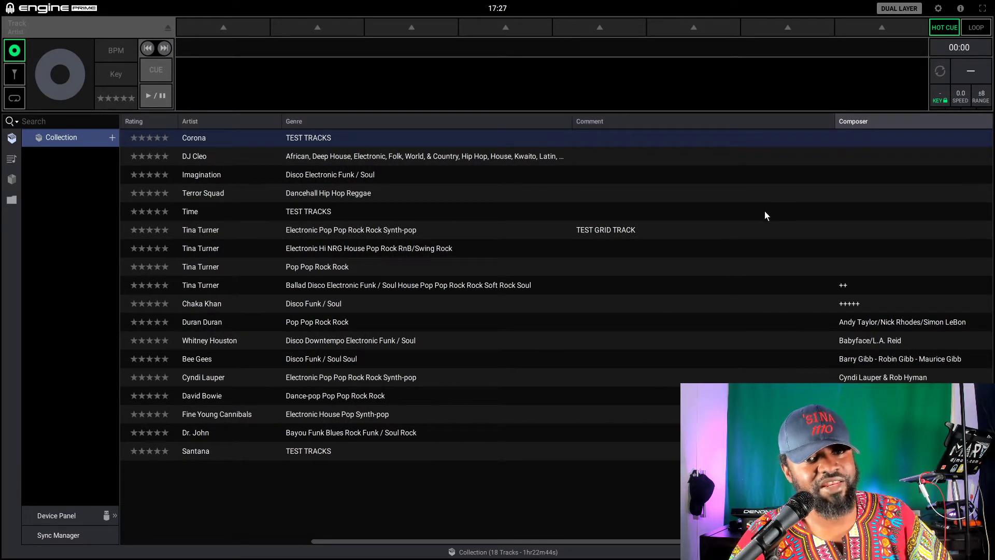
{"action": "left_click", "coordinate": [602, 138]}
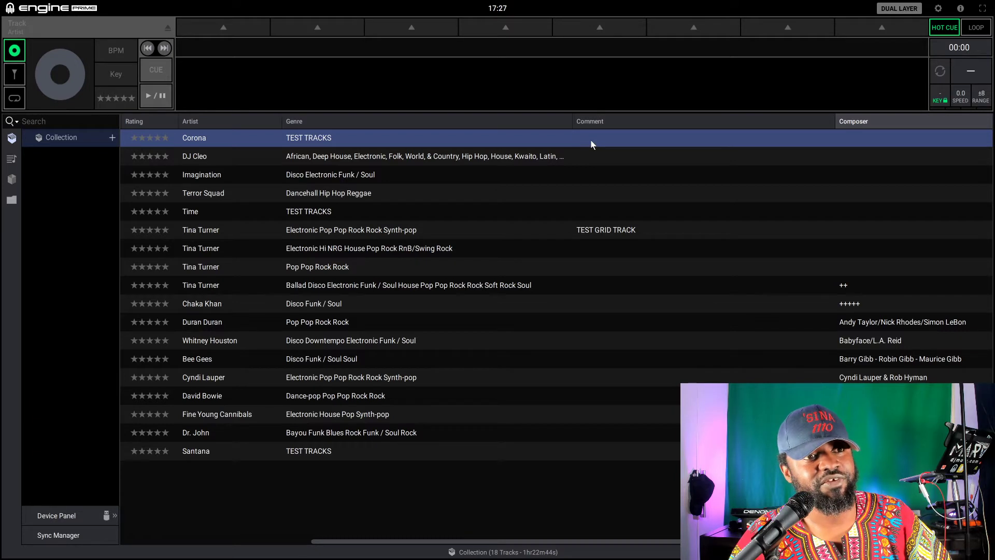
{"action": "left_click", "coordinate": [596, 159]}
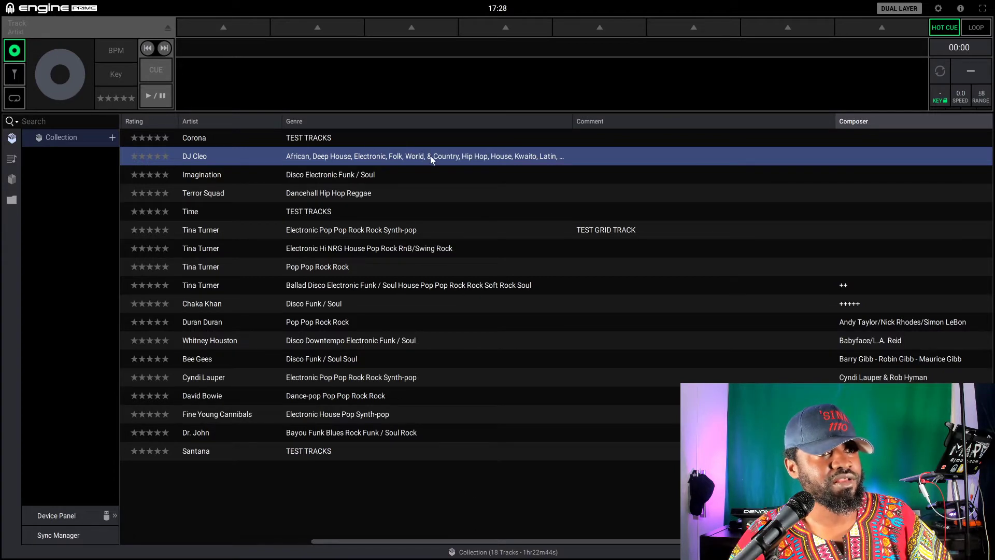
{"action": "double_click", "coordinate": [595, 155]}
{"action": "type", "text": "aFRO"}
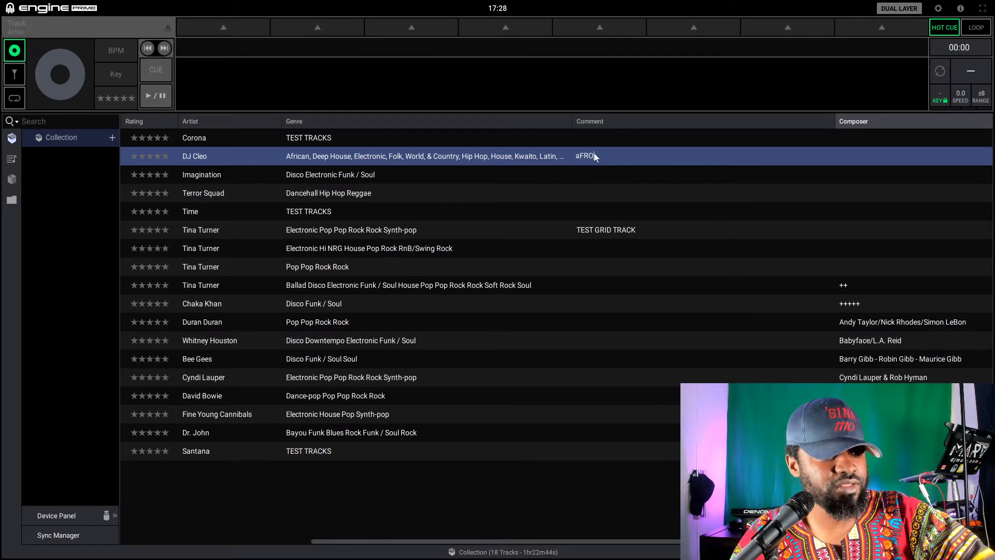
{"action": "type", "text": "BEA"}
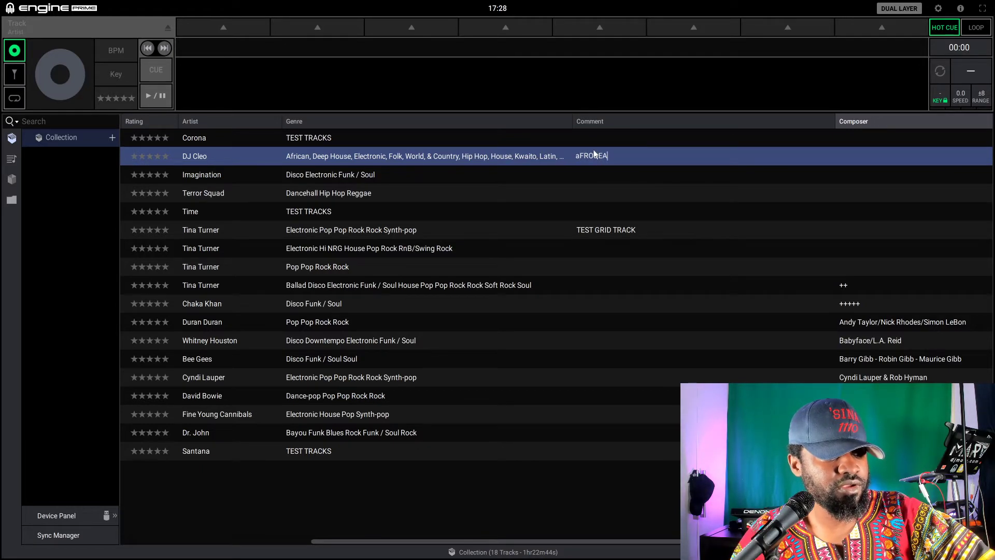
{"action": "type", "text": "TS,"}
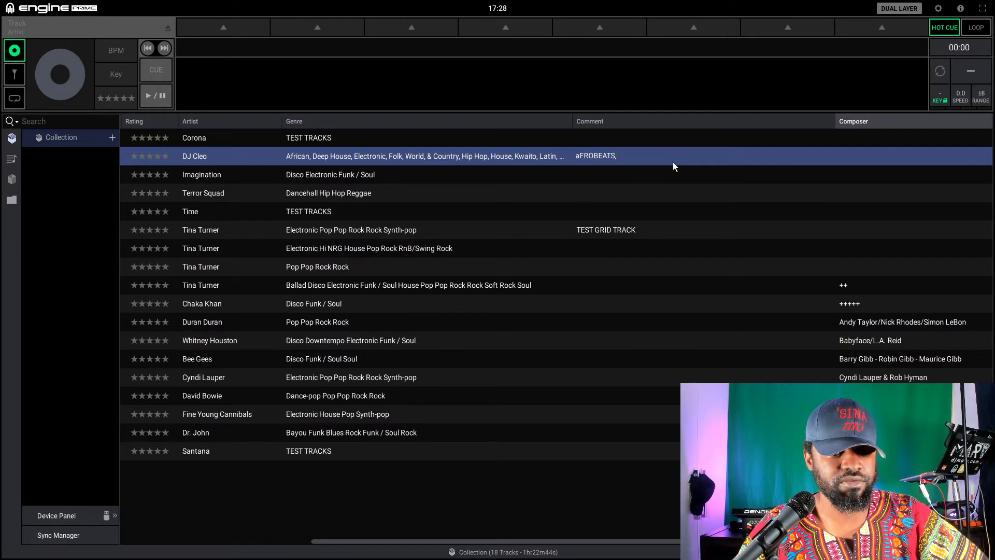
{"action": "key", "text": "BackSpace"}
{"action": "key", "text": "BackSpace"}
{"action": "key", "text": "BackSpace"}
{"action": "key", "text": "BackSpace"}
{"action": "key", "text": "BackSpace"}
{"action": "key", "text": "BackSpace"}
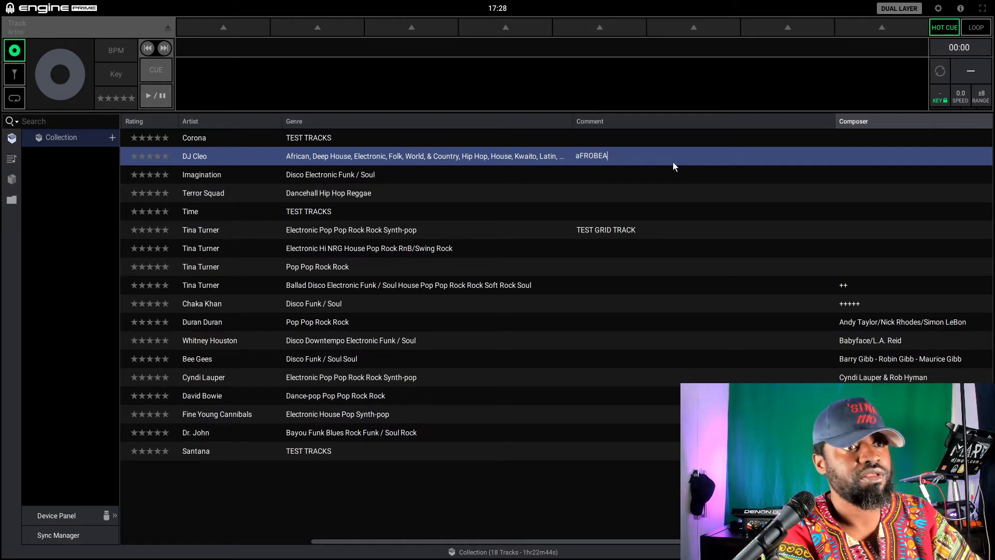
{"action": "key", "text": "BackSpace"}
{"action": "key", "text": "BackSpace"}
{"action": "key", "text": "BackSpace"}
{"action": "key", "text": "BackSpace"}
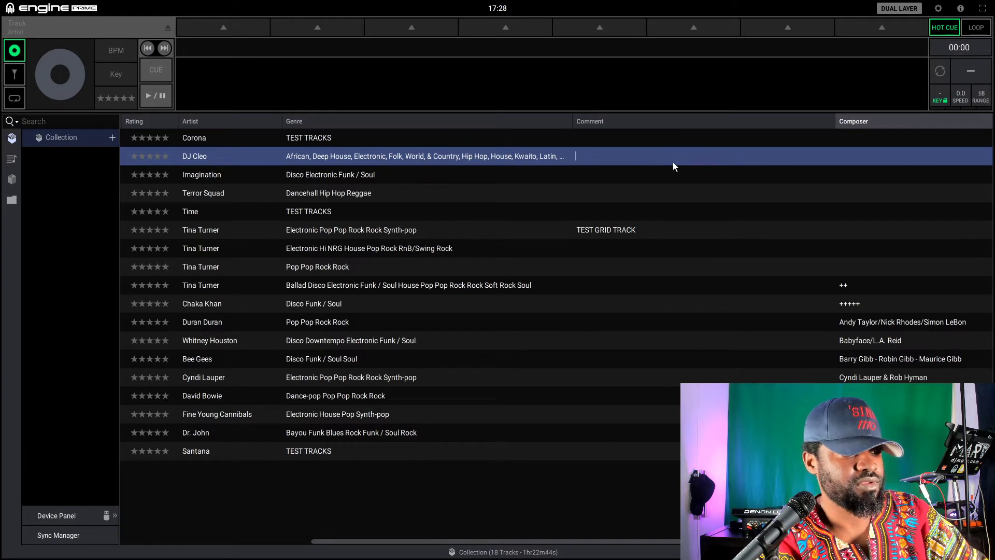
Set the DJ Cleo track's comment to "Afrobeats, Party, Classics, throwbacks, SouthAfrica".
{"action": "type", "text": "Afrobe"}
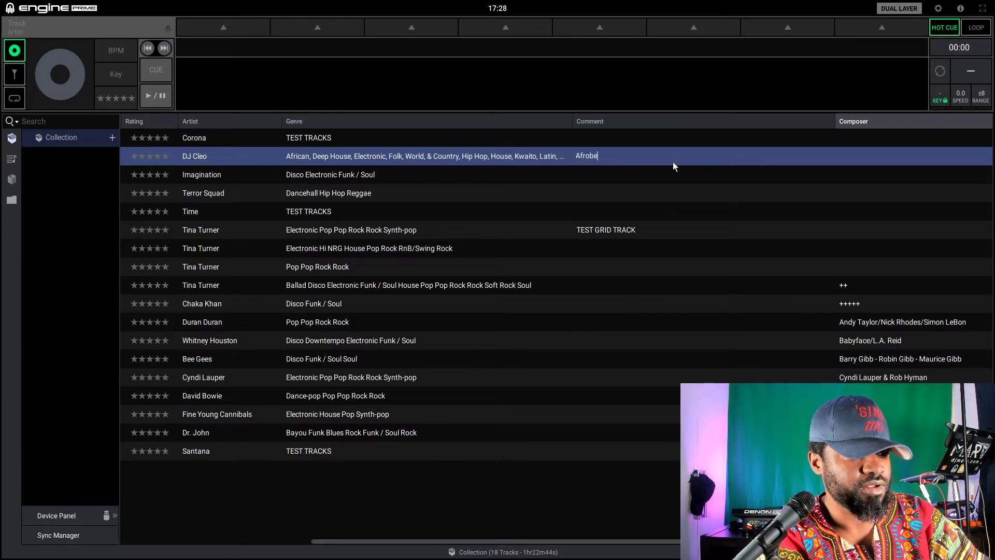
{"action": "type", "text": "ats,"}
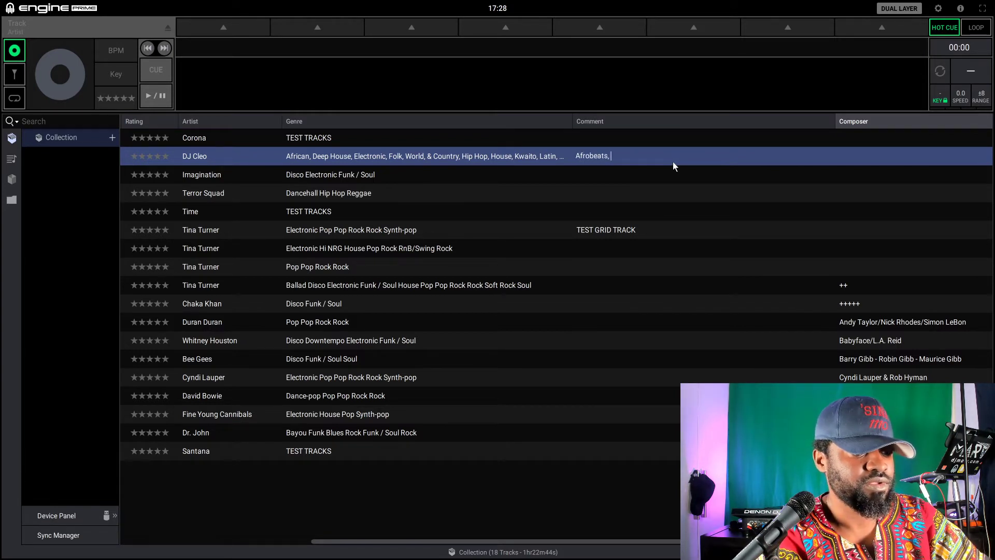
{"action": "type", "text": " Party"}
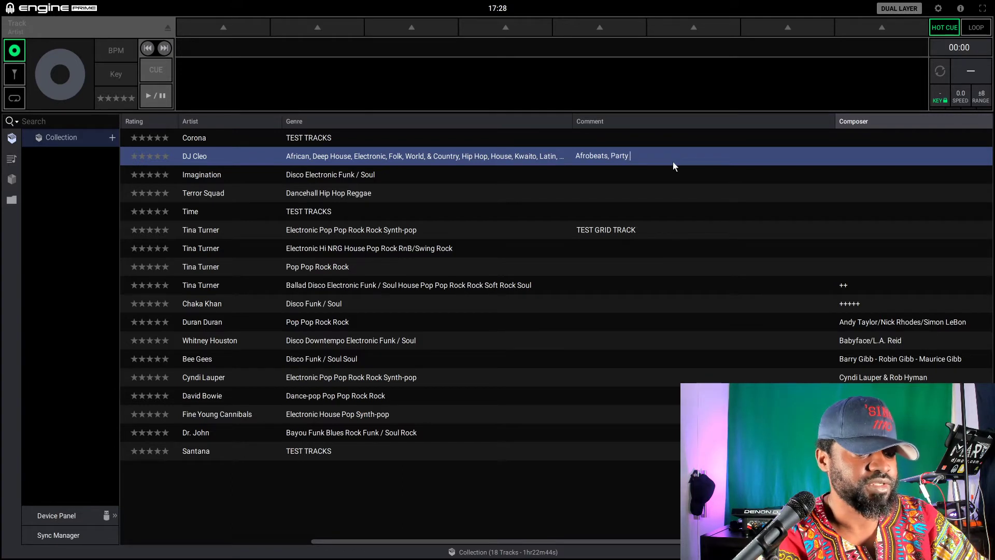
{"action": "key", "text": "BackSpace"}
{"action": "type", "text": ", Class"}
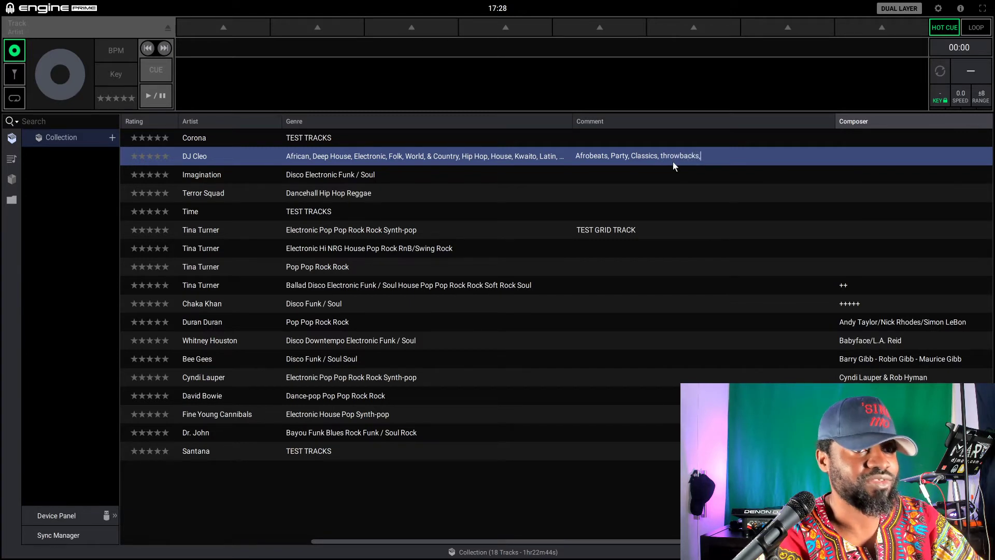
{"action": "type", "text": "ics, throwbacks, K"}
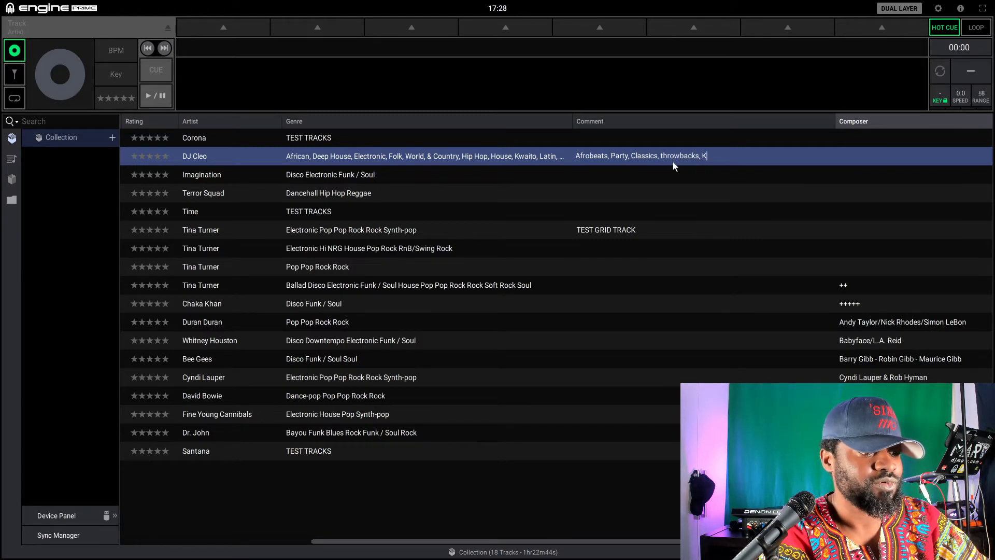
{"action": "key", "text": "BackSpace"}
{"action": "type", "text": "South"}
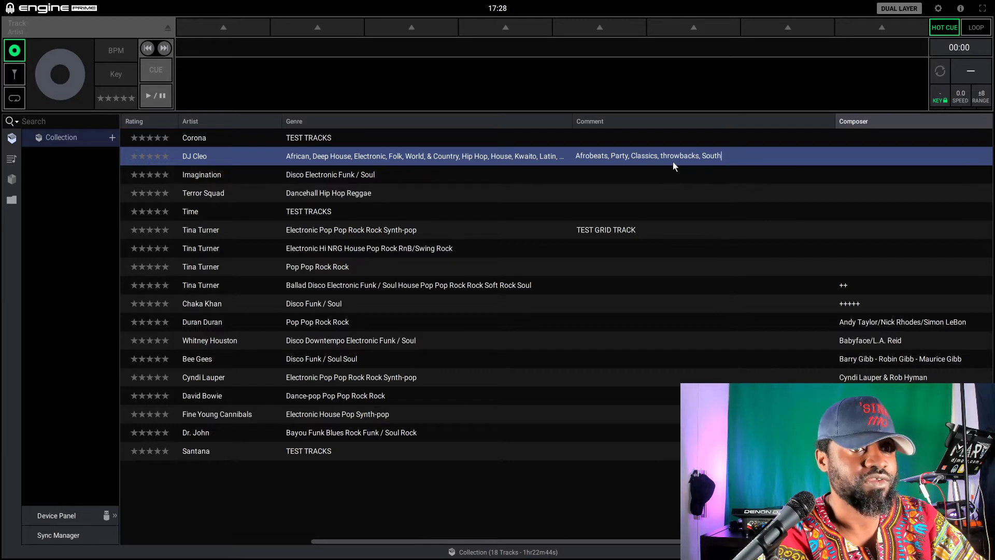
{"action": "type", "text": "Africa"}
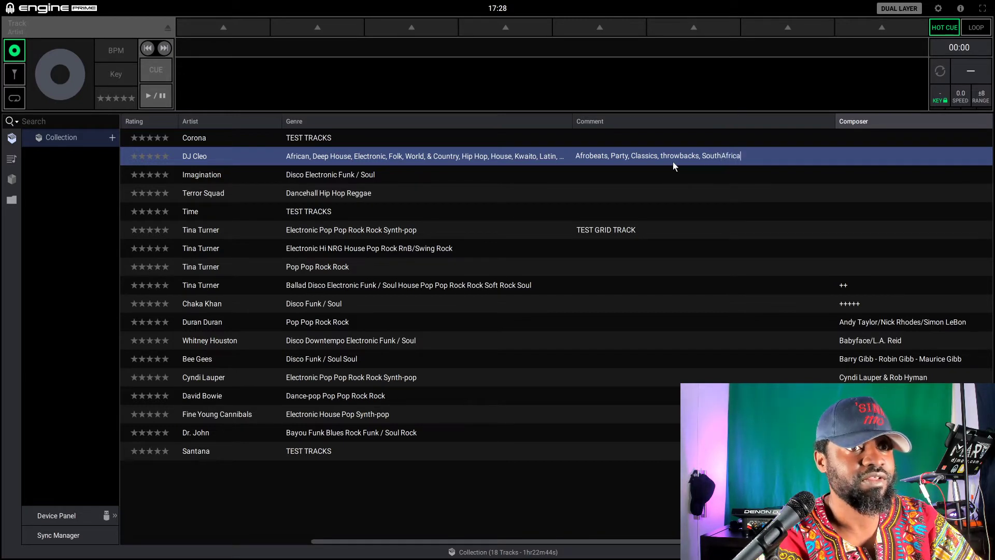
{"action": "type", "text": ","}
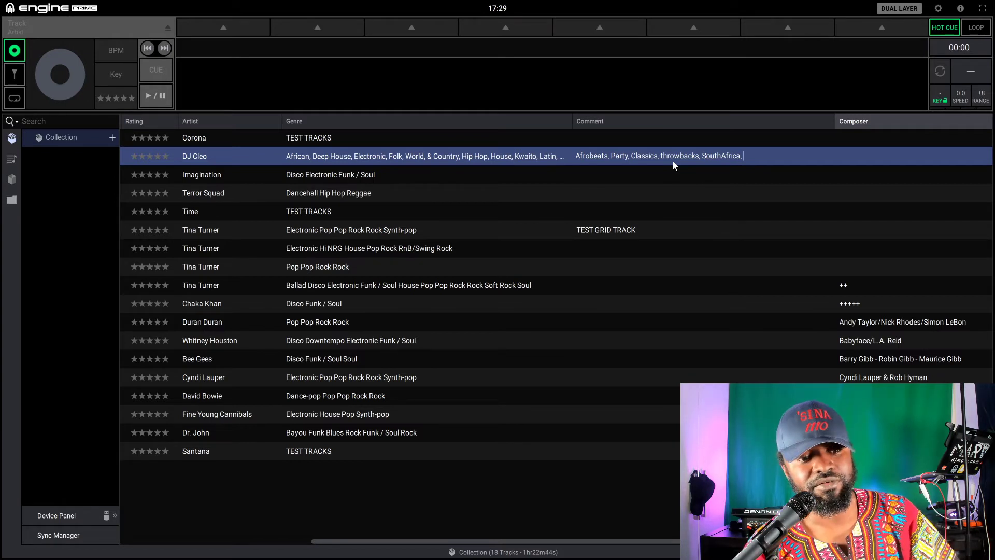
{"action": "key", "text": "BackSpace"}
{"action": "key", "text": "BackSpace"}
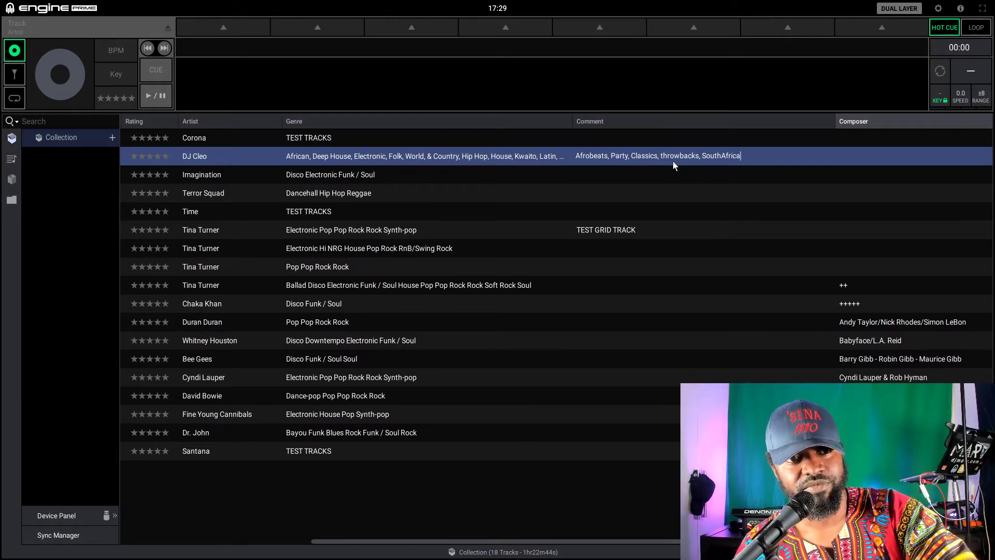
{"action": "key", "text": "Return"}
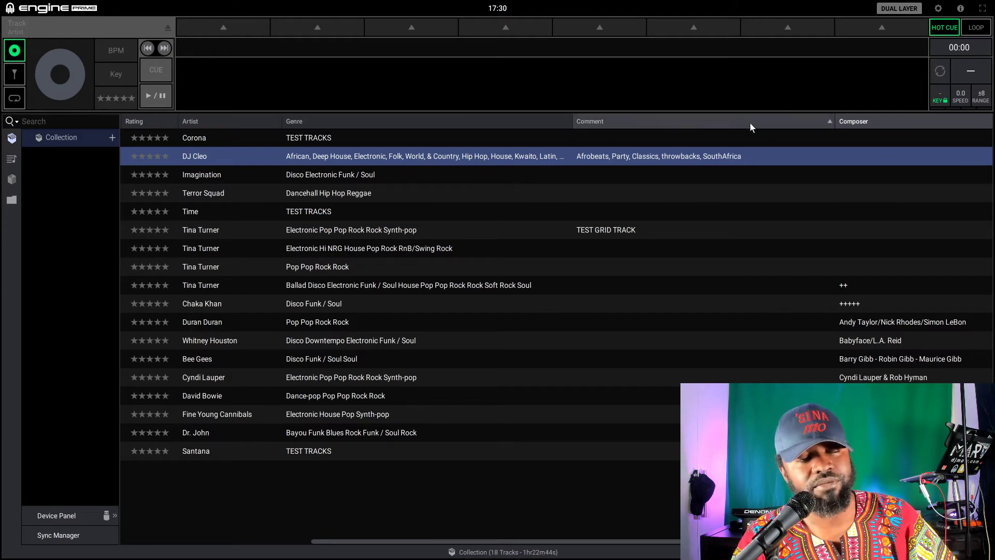
Check the list of available track columns, and rate Just An Illusion and I'm Every Woman five stars each.
{"action": "right_click", "coordinate": [863, 121]}
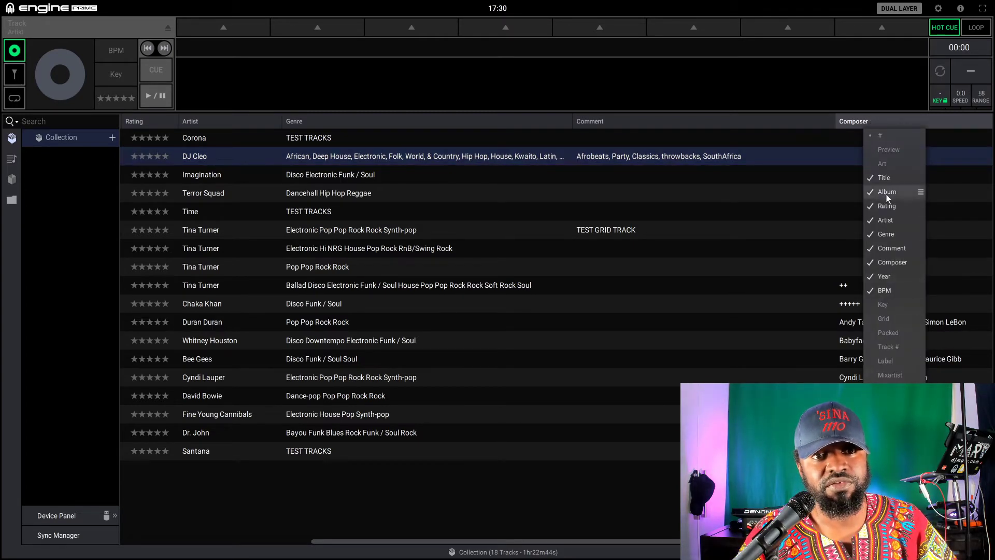
{"action": "left_click", "coordinate": [715, 224]}
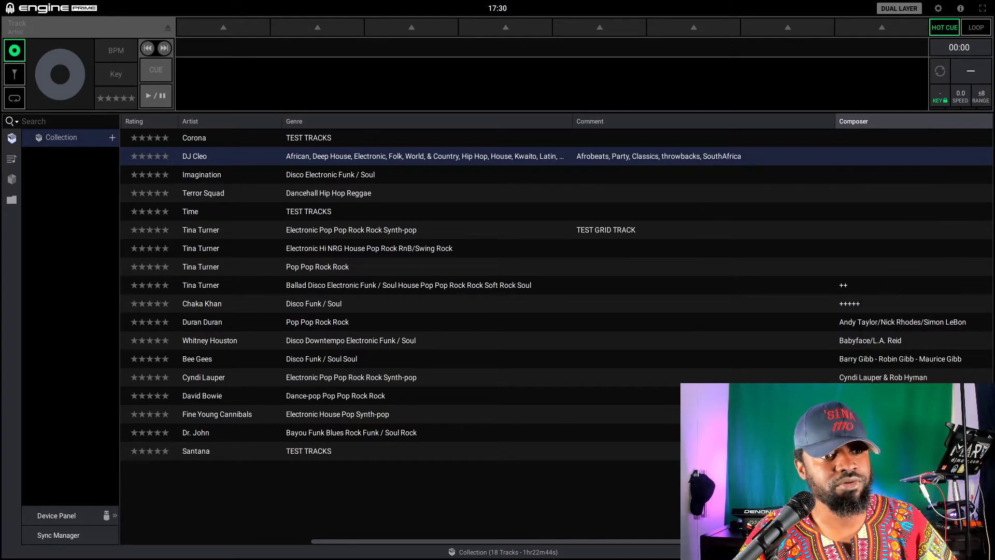
{"action": "left_click_drag", "start_coordinate": [557, 539], "coordinate": [272, 524]}
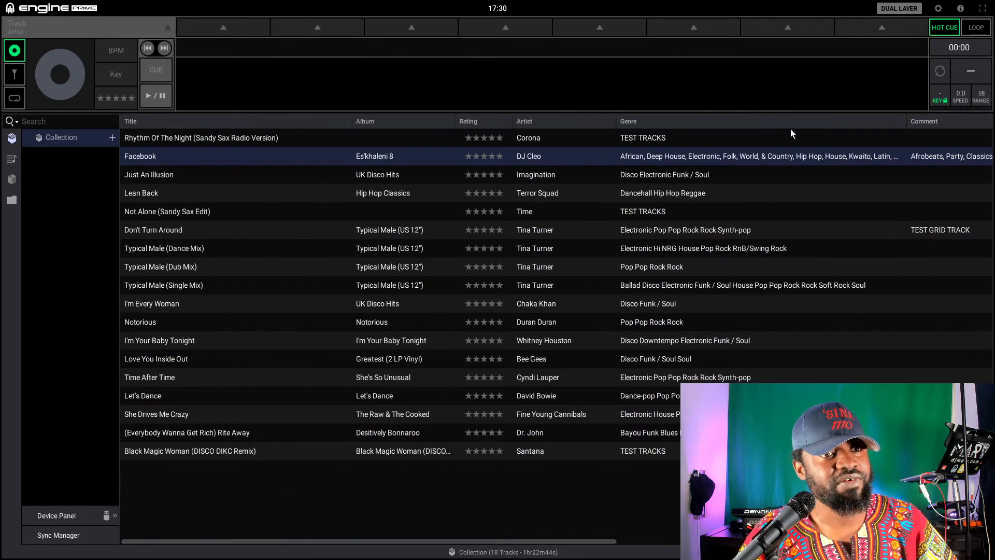
{"action": "left_click", "coordinate": [494, 173]}
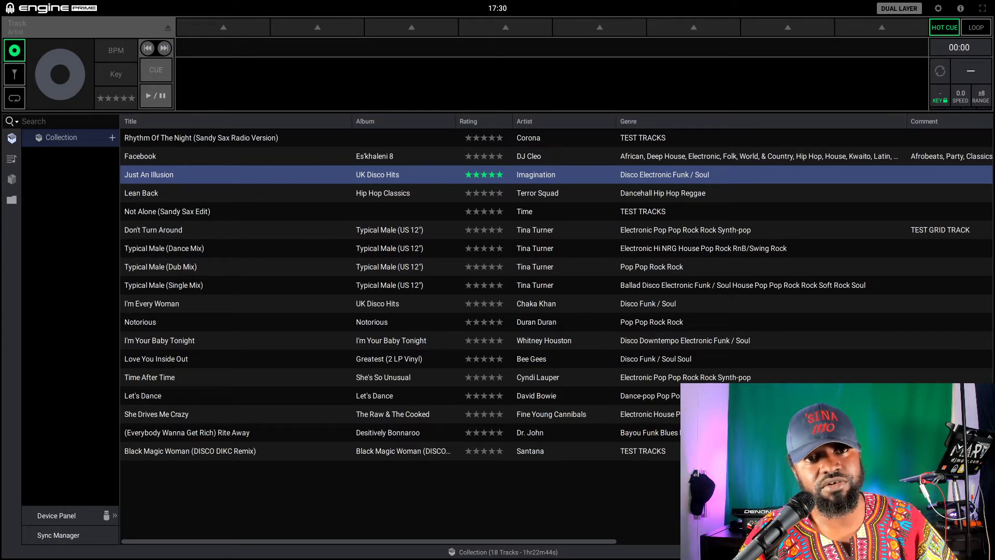
{"action": "left_click_drag", "start_coordinate": [530, 540], "coordinate": [702, 540]}
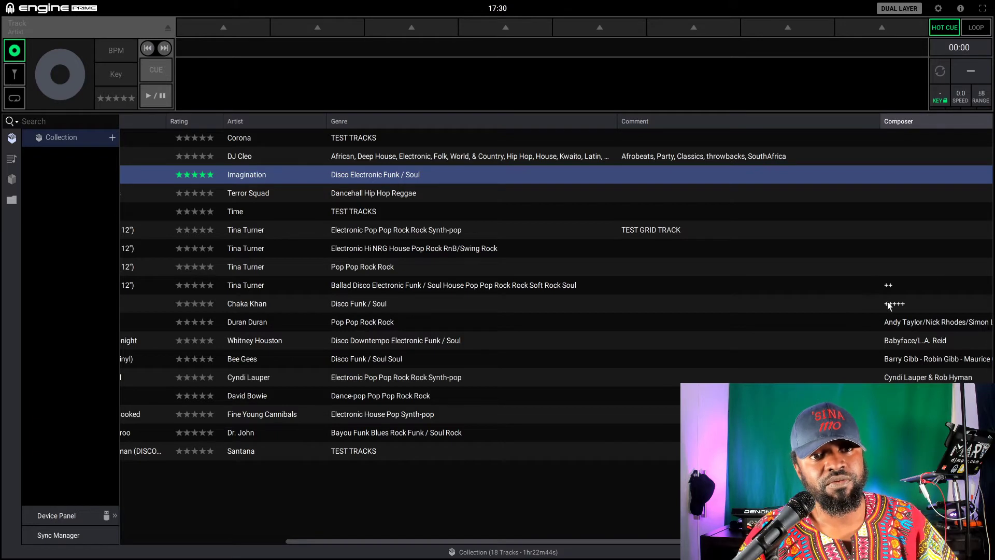
{"action": "left_click", "coordinate": [899, 284]}
{"action": "left_click", "coordinate": [908, 300]}
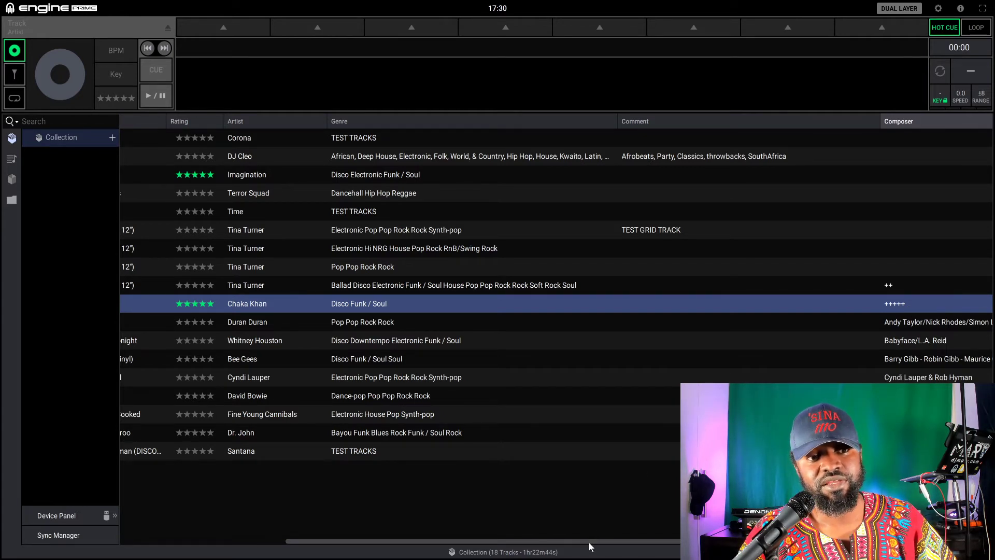
{"action": "left_click_drag", "start_coordinate": [589, 541], "coordinate": [414, 541]}
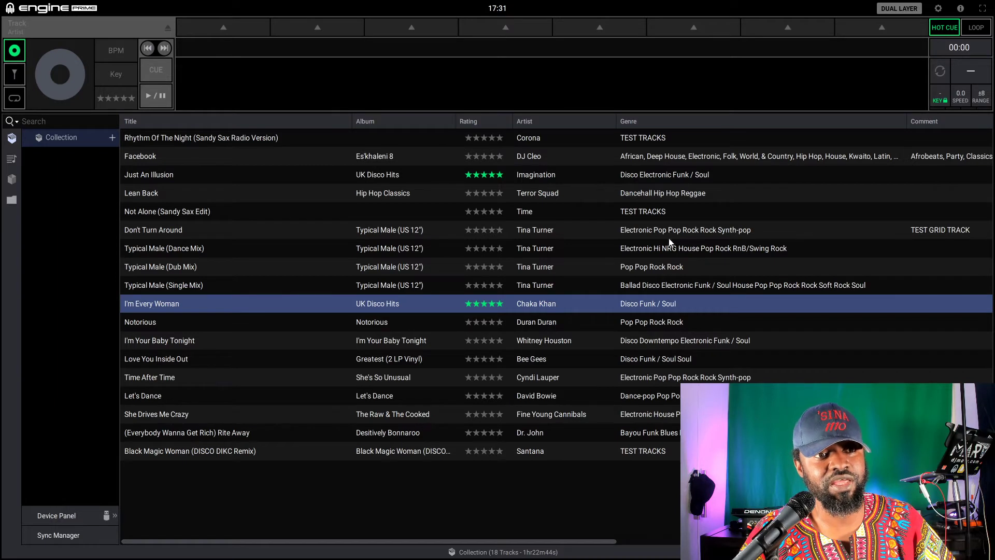
Create a new crate named Disco in the Collection.
{"action": "left_click", "coordinate": [106, 117]}
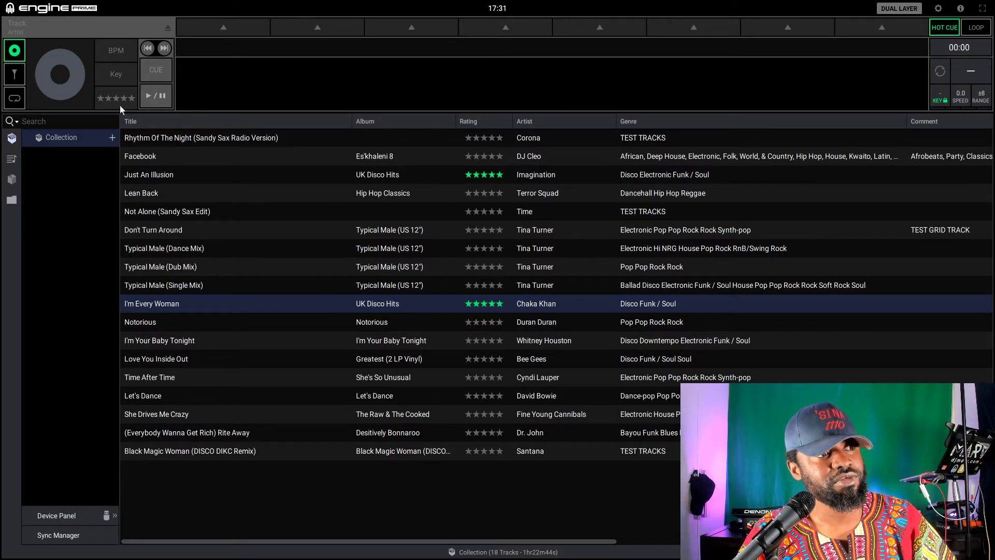
{"action": "left_click", "coordinate": [113, 136]}
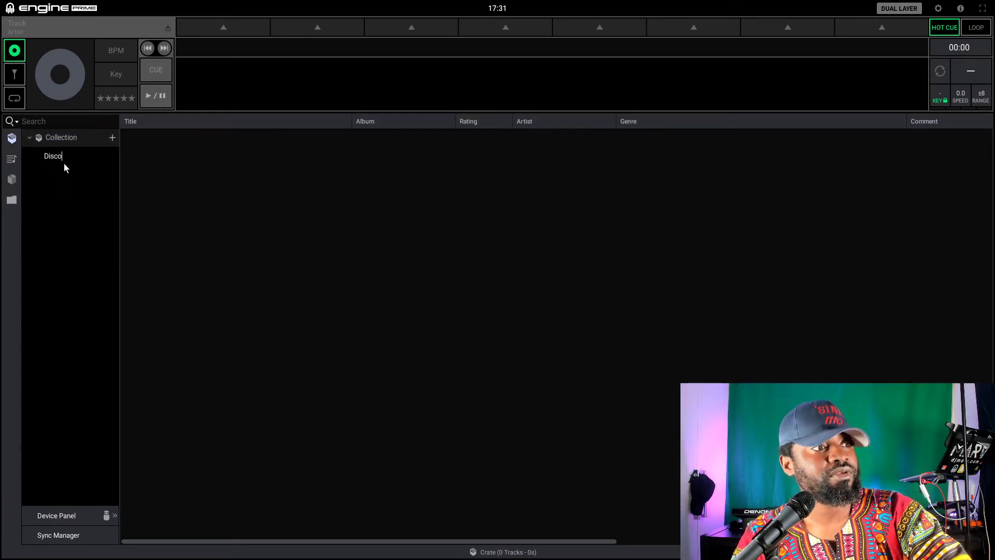
{"action": "key", "text": "Return"}
Search the whole Collection for "disco".
{"action": "left_click", "coordinate": [59, 140]}
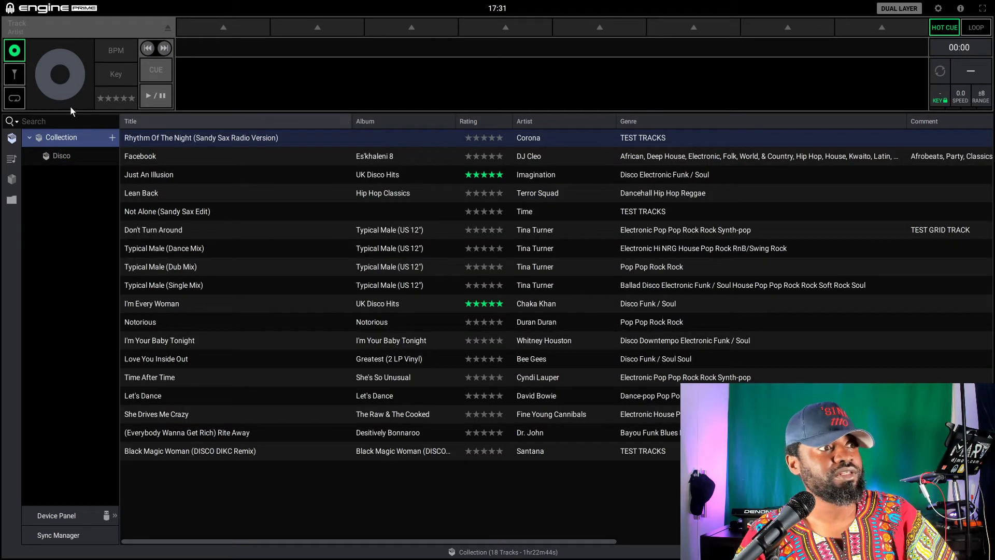
{"action": "left_click", "coordinate": [73, 119]}
{"action": "type", "text": "dio"}
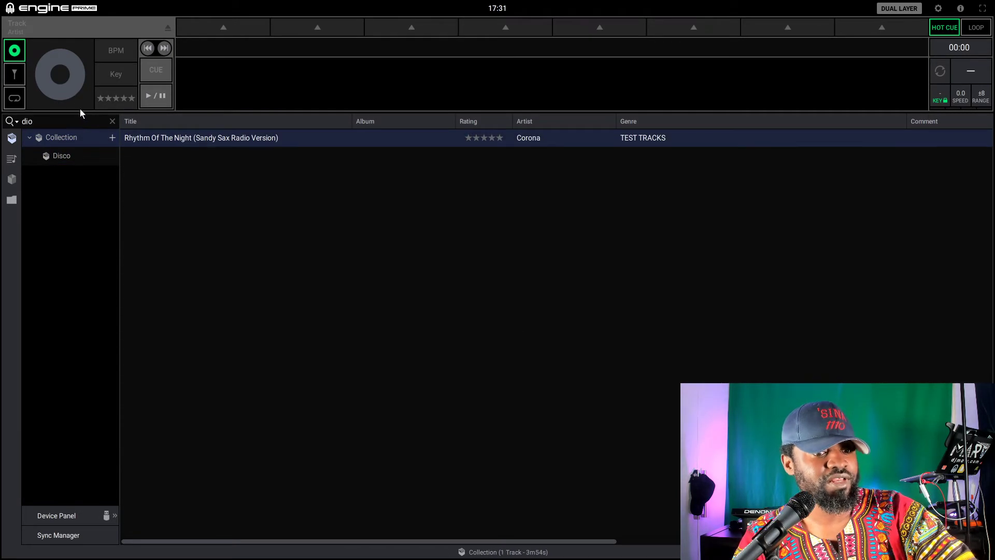
{"action": "key", "text": "BackSpace"}
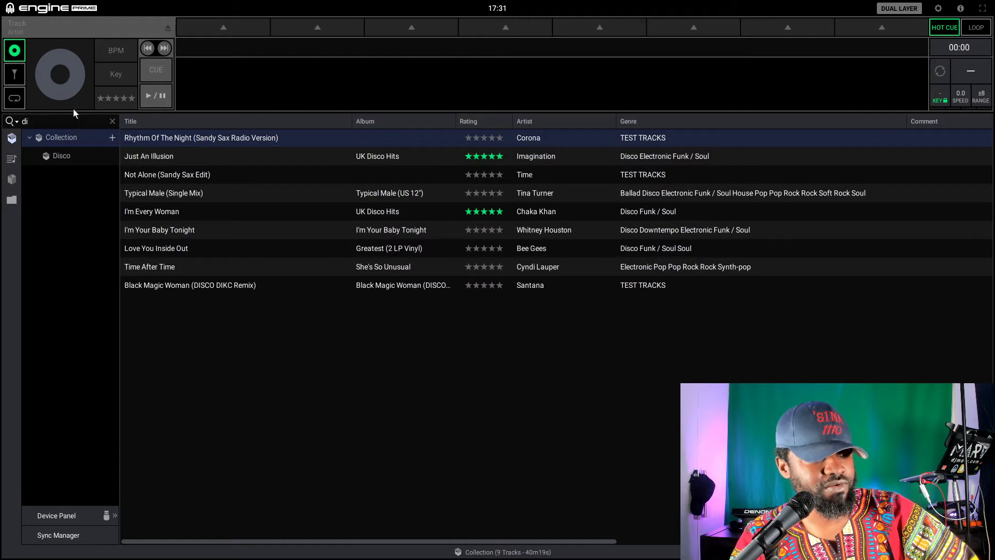
{"action": "type", "text": "sco"}
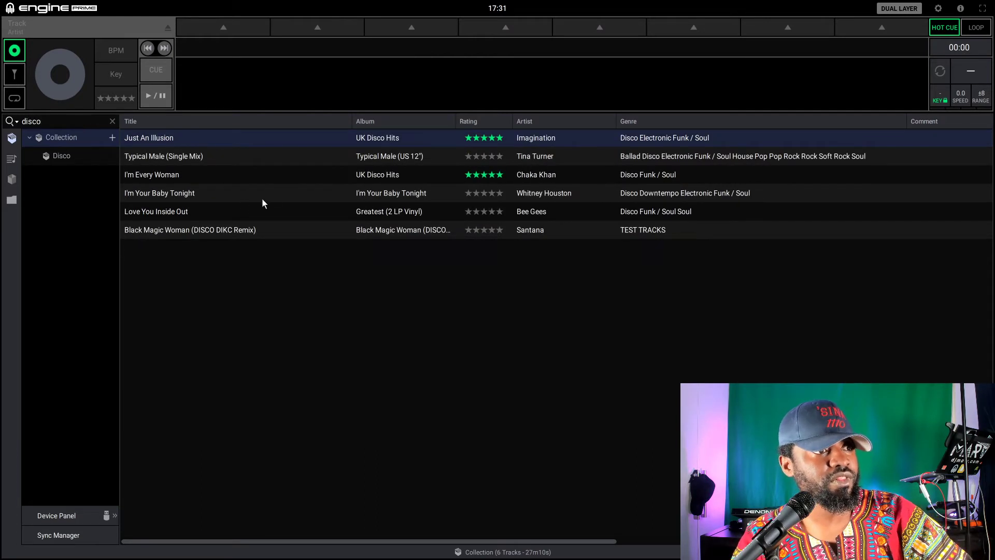
Add all tracks from the search results to the Disco crate and display that crate.
{"action": "left_click", "coordinate": [238, 210]}
{"action": "key", "text": "ctrl+a"}
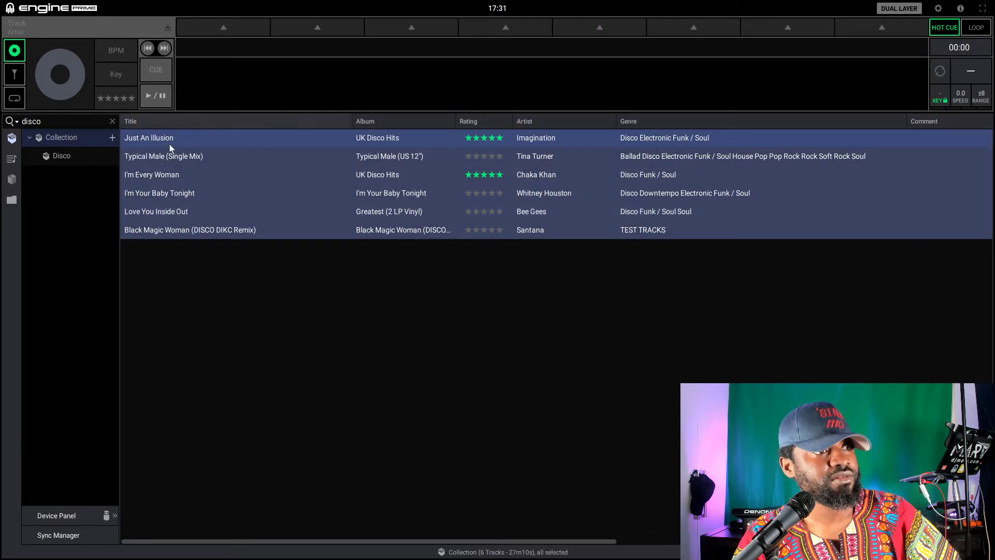
{"action": "left_click_drag", "start_coordinate": [170, 144], "coordinate": [67, 154]}
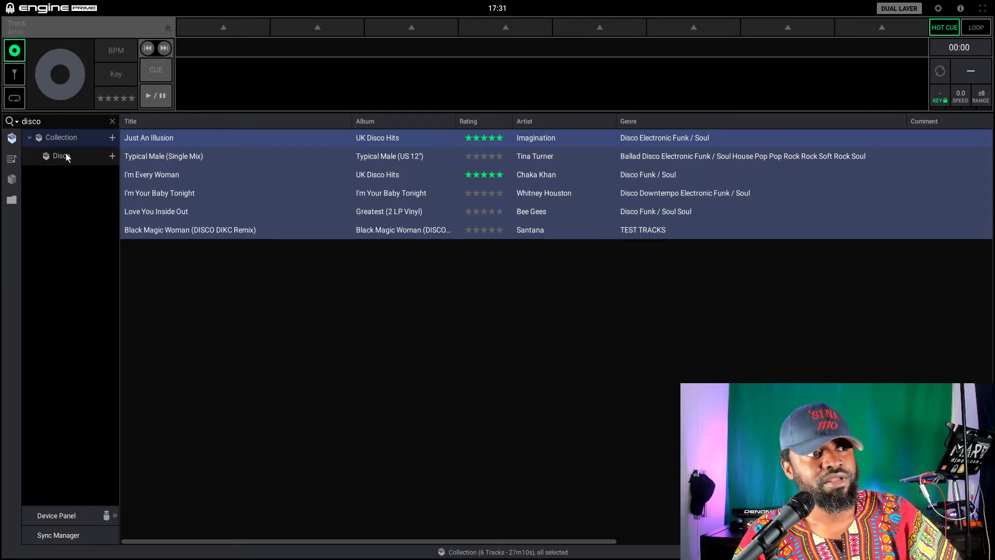
{"action": "left_click", "coordinate": [66, 157]}
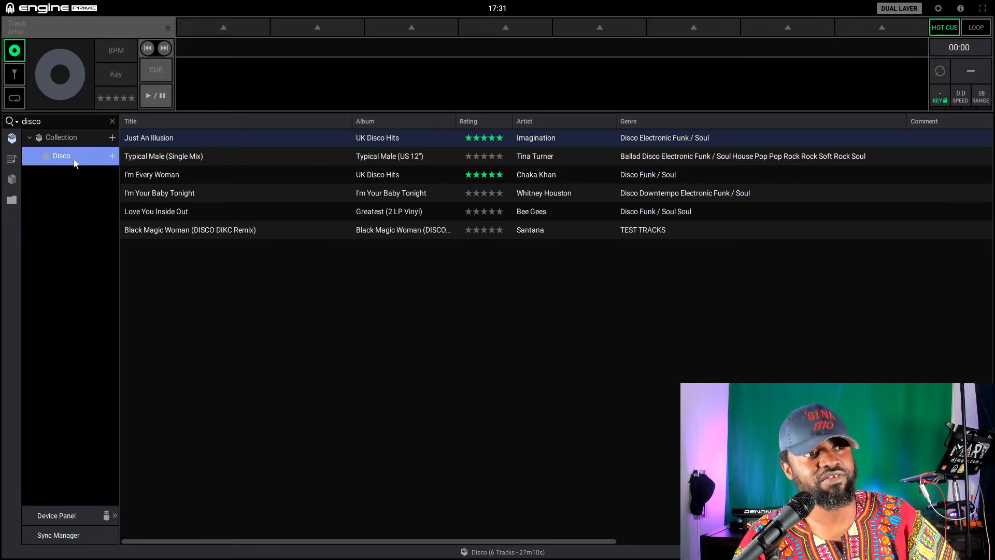
Clear the "disco" search and display the full Collection.
{"action": "left_click", "coordinate": [67, 139]}
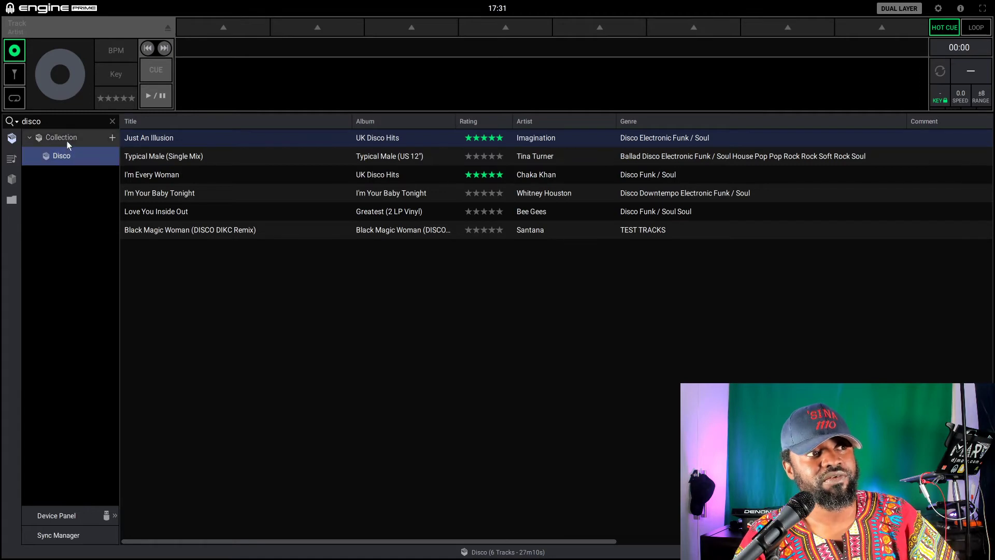
{"action": "left_click", "coordinate": [112, 123]}
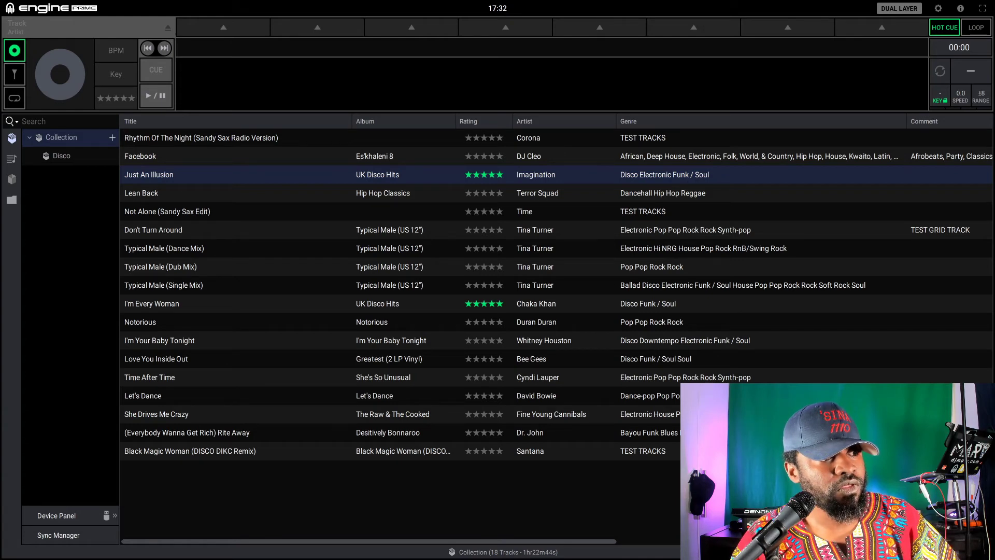
Switch to the DJ MUSIC folder in File Explorer and widen the file name column to show the full names.
{"action": "key", "text": "alt+Tab"}
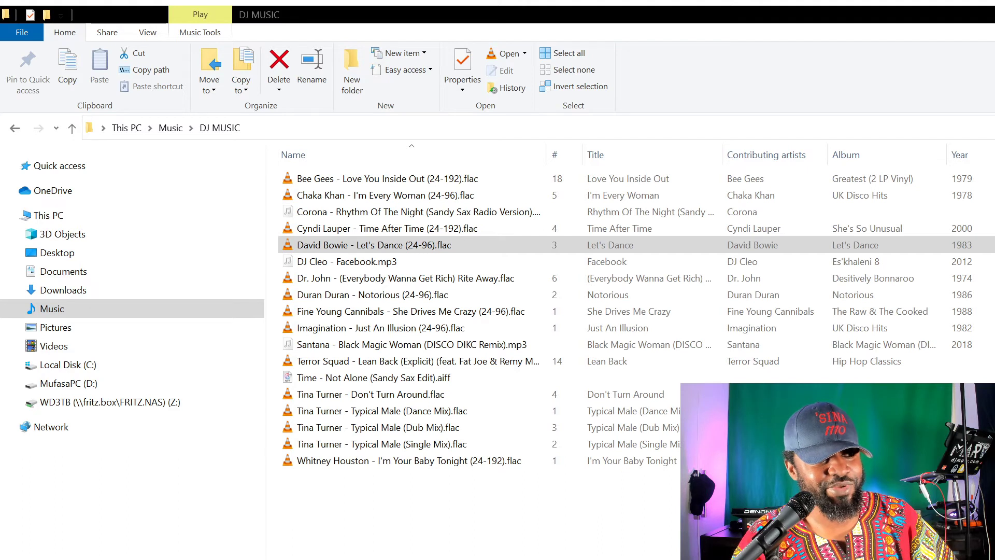
{"action": "left_click", "coordinate": [425, 244]}
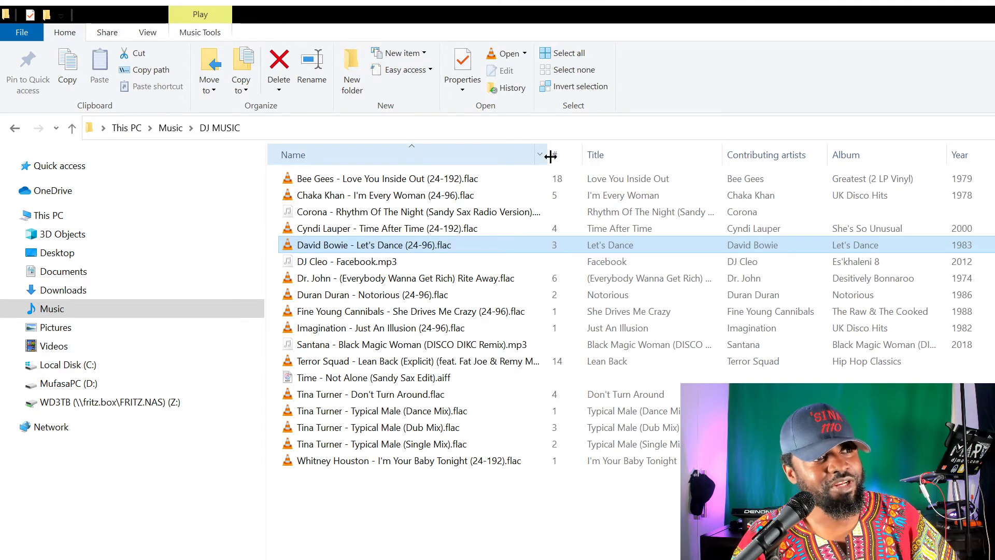
{"action": "left_click_drag", "start_coordinate": [607, 163], "coordinate": [713, 160]}
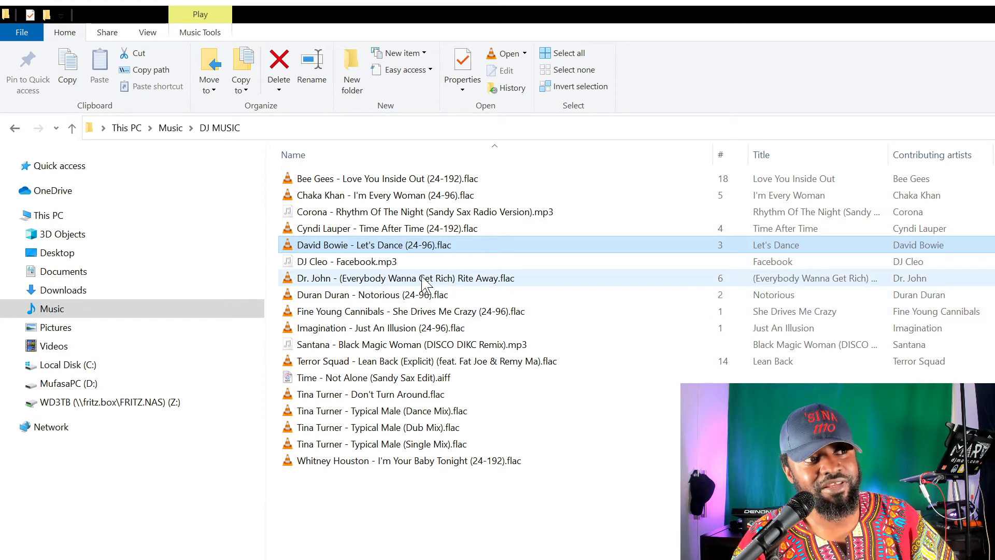
Rename DJ Cleo - Facebook.mp3 as Cleo - Facebook.mp3, and try to load the Facebook track in Engine Prime.
{"action": "left_click", "coordinate": [319, 264]}
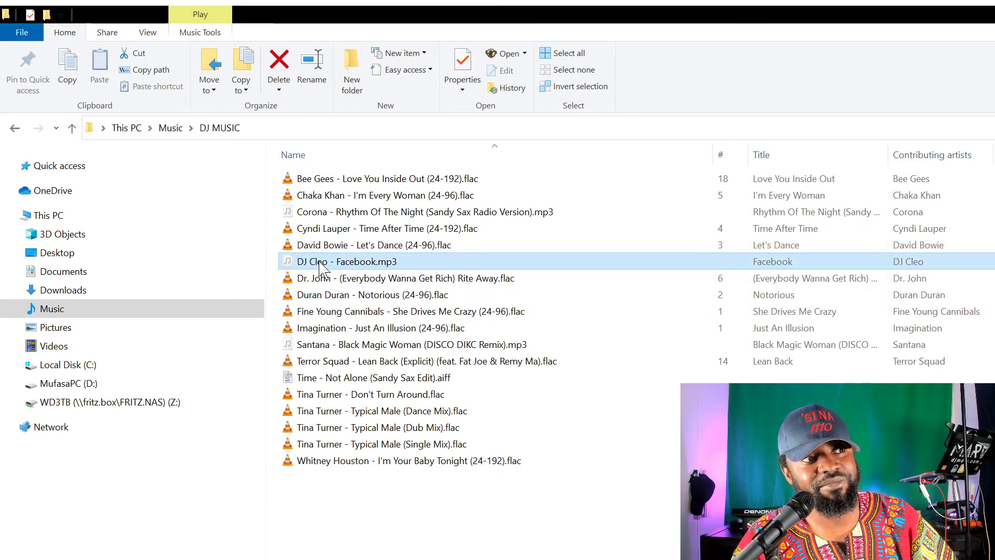
{"action": "left_click", "coordinate": [316, 264]}
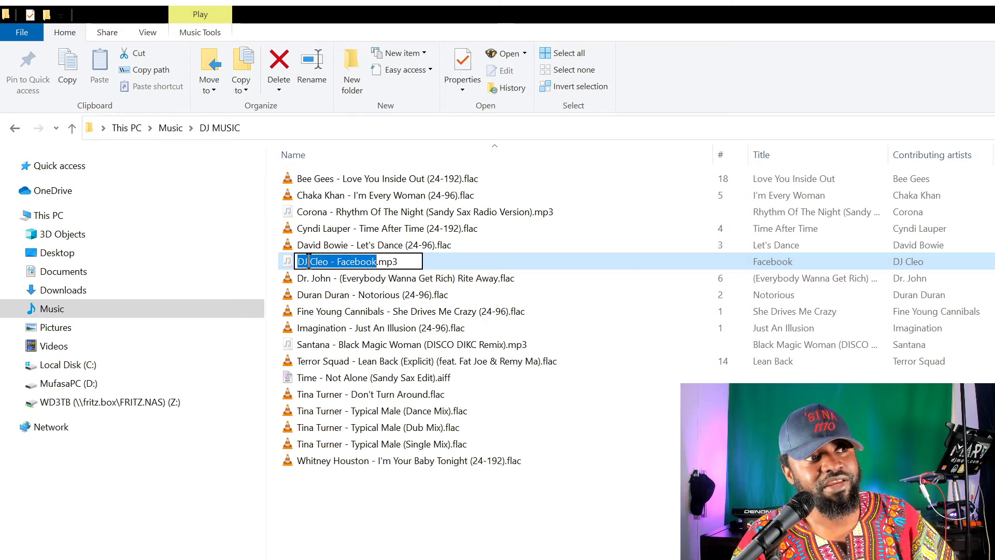
{"action": "left_click", "coordinate": [310, 262]}
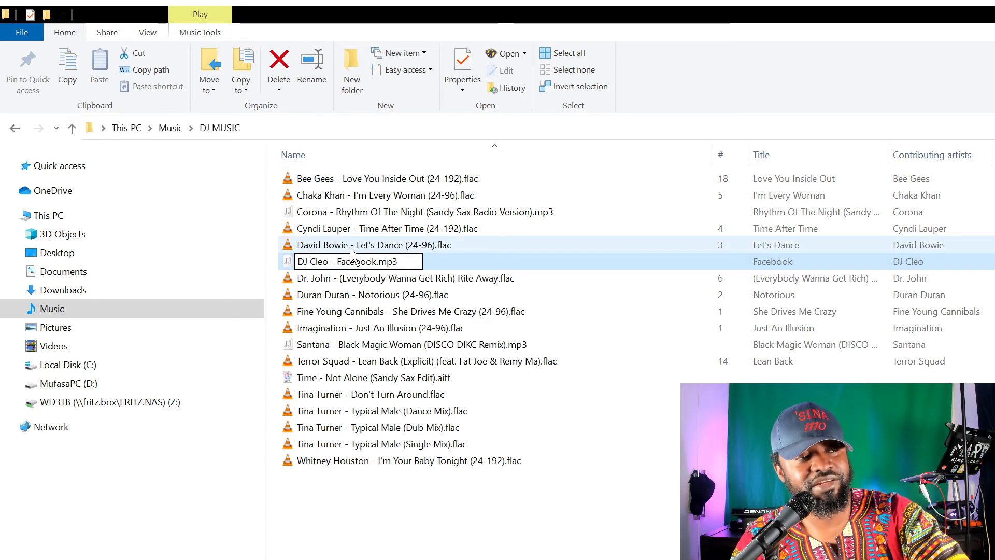
{"action": "key", "text": "BackSpace"}
{"action": "key", "text": "BackSpace"}
{"action": "key", "text": "BackSpace"}
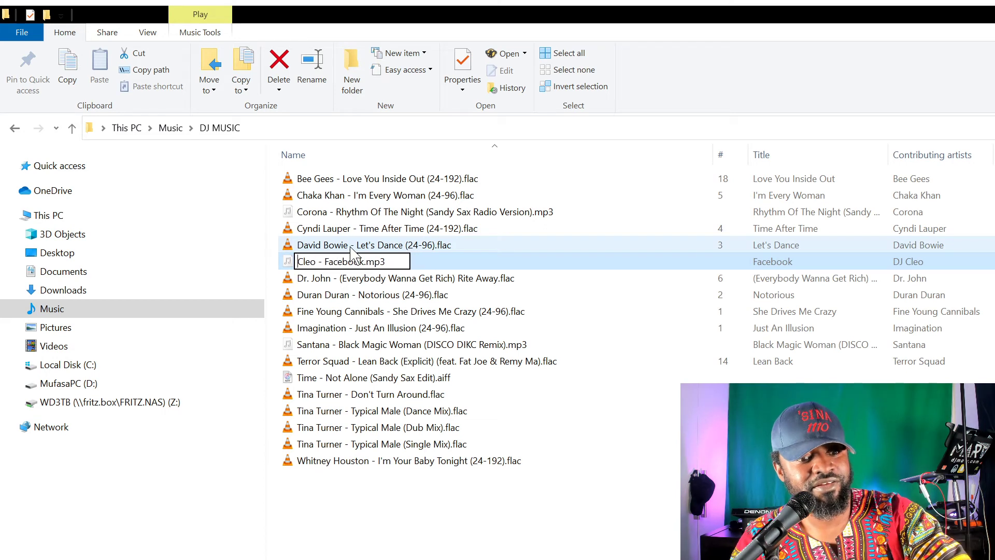
{"action": "key", "text": "Return"}
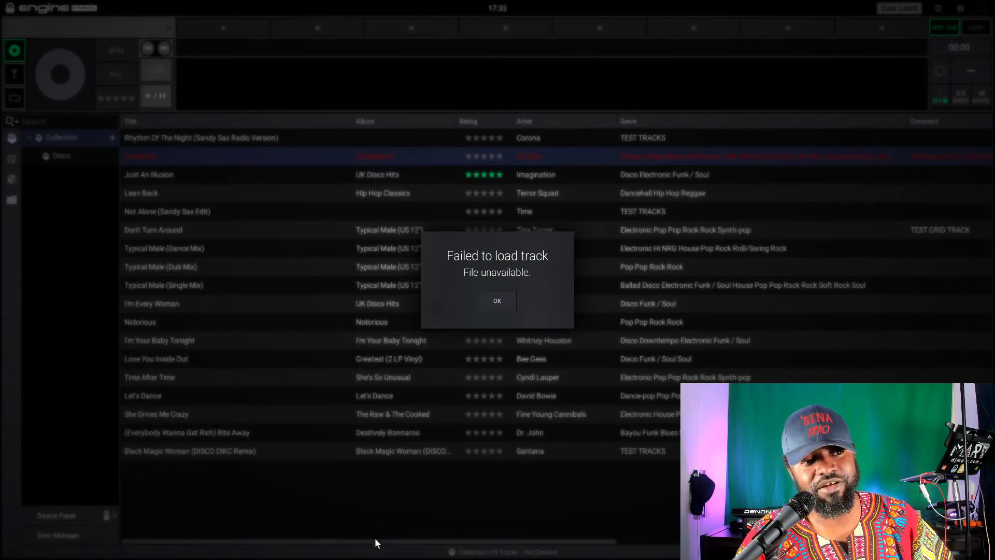
{"action": "left_click", "coordinate": [502, 306]}
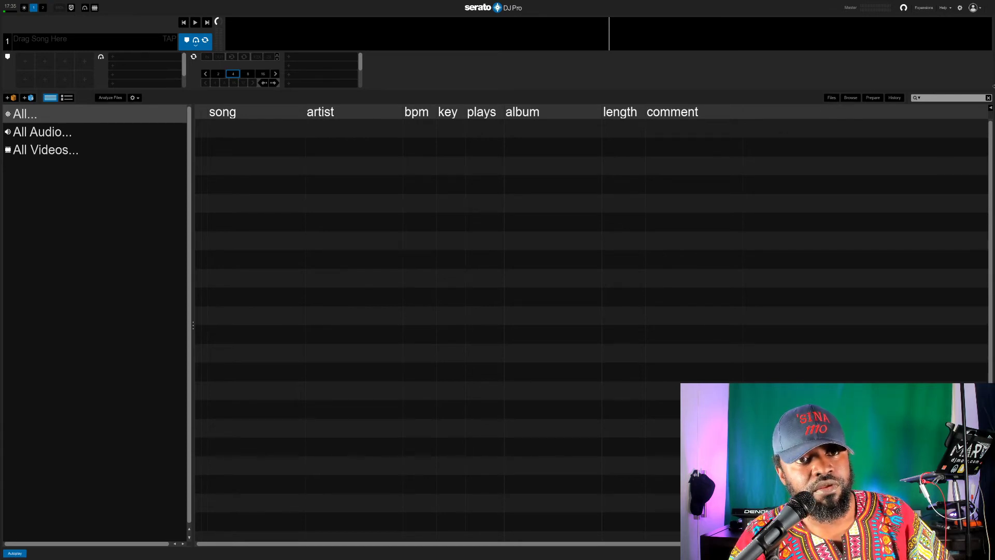
In Serato DJ Pro, show the file browser and open the DJ MUSIC folder inside My Music.
{"action": "left_click", "coordinate": [831, 98]}
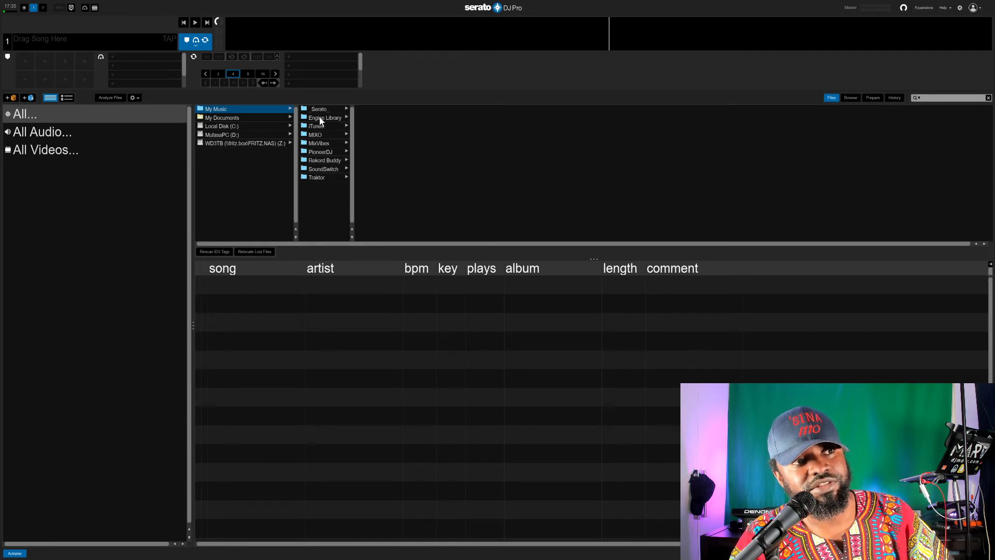
{"action": "left_click", "coordinate": [213, 118]}
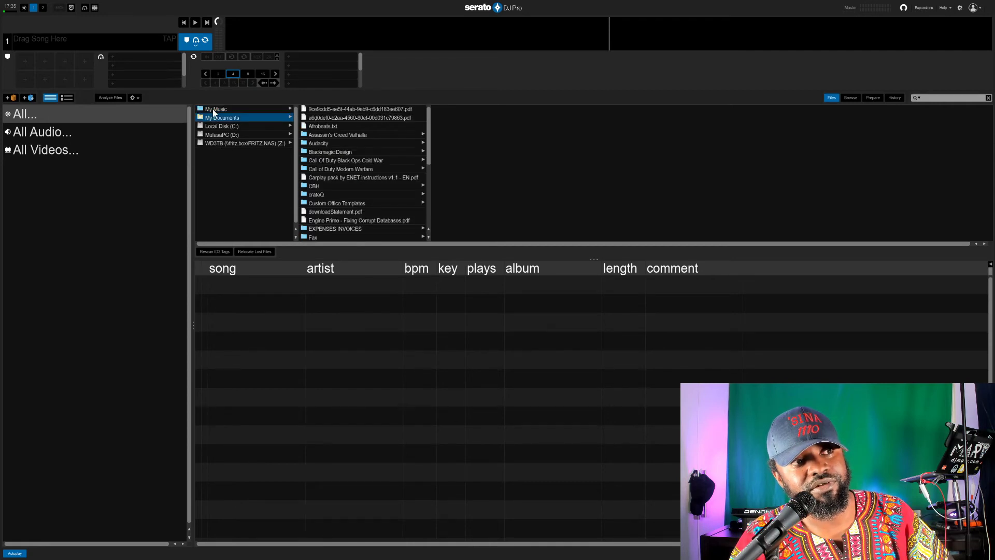
{"action": "left_click", "coordinate": [213, 109]}
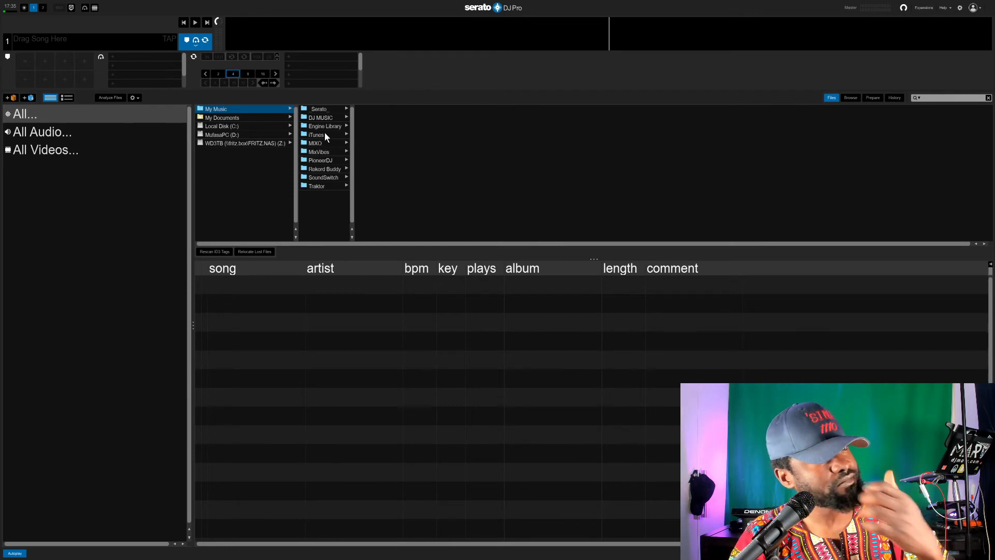
{"action": "left_click", "coordinate": [322, 118]}
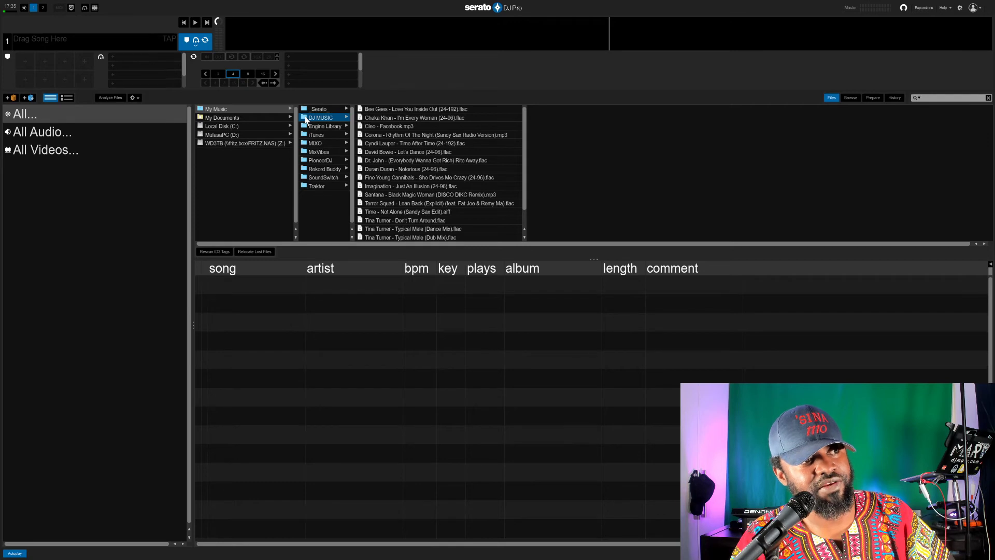
Import the entire DJ MUSIC folder into the library's All list.
{"action": "left_click_drag", "start_coordinate": [305, 120], "coordinate": [22, 118]}
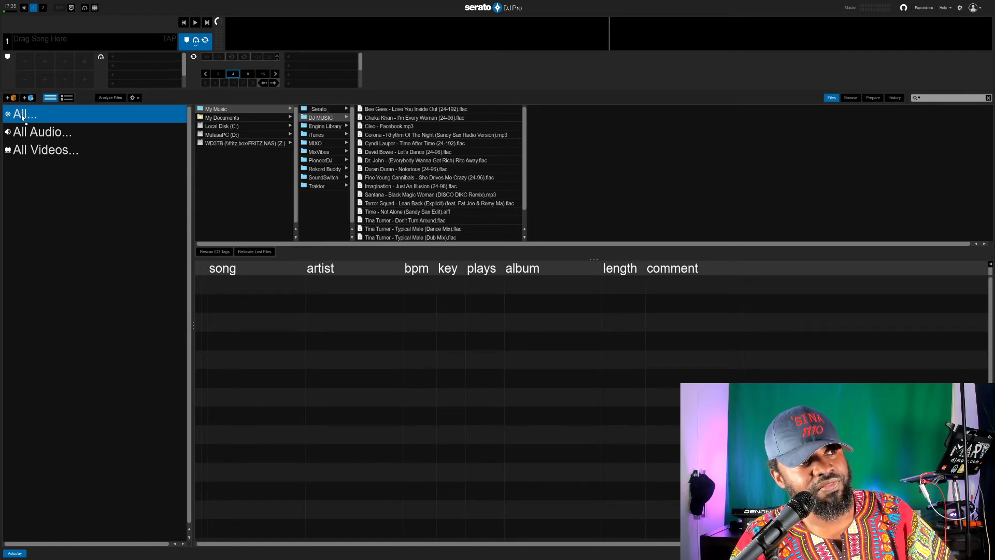
{"action": "left_click_drag", "start_coordinate": [23, 118], "coordinate": [24, 115]}
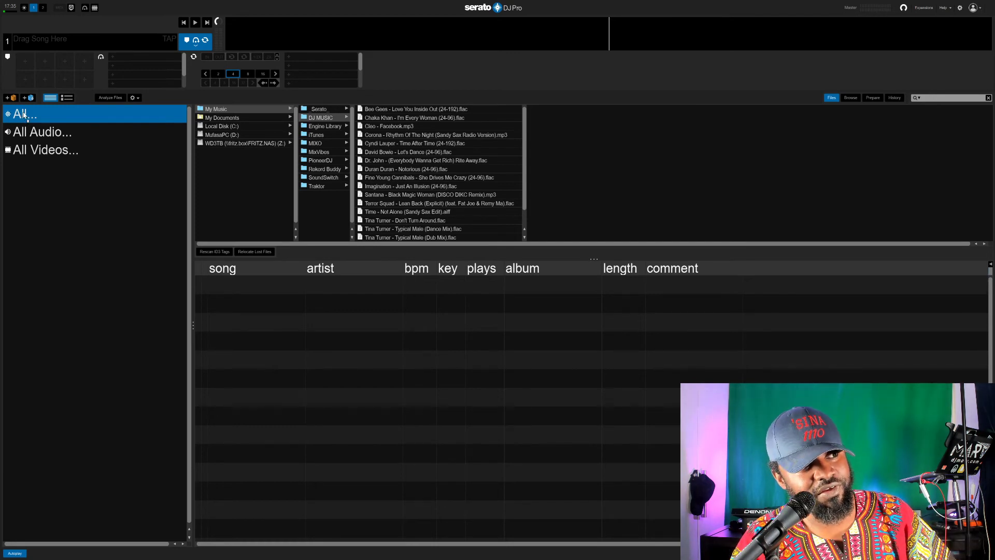
{"action": "left_click_drag", "start_coordinate": [25, 115], "coordinate": [26, 113]}
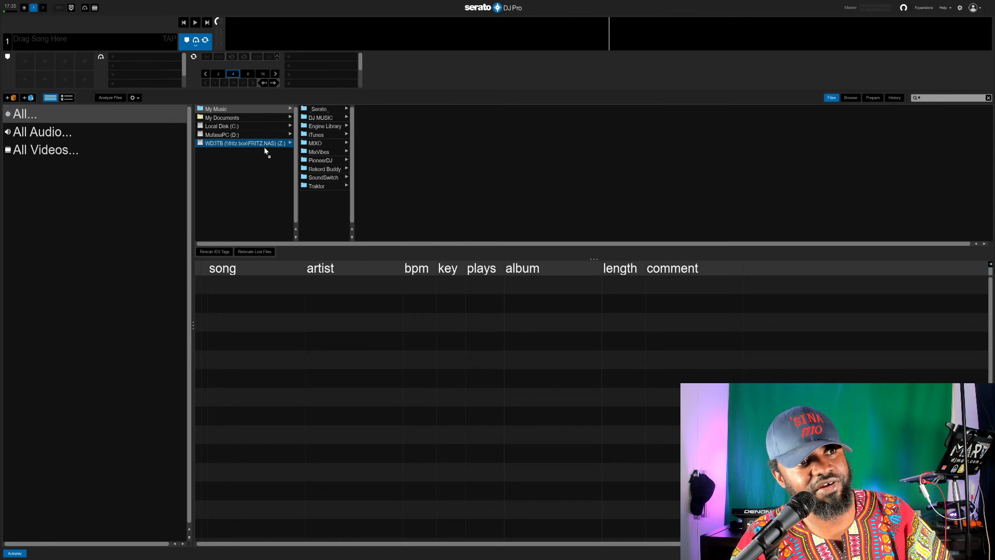
{"action": "left_click", "coordinate": [316, 119]}
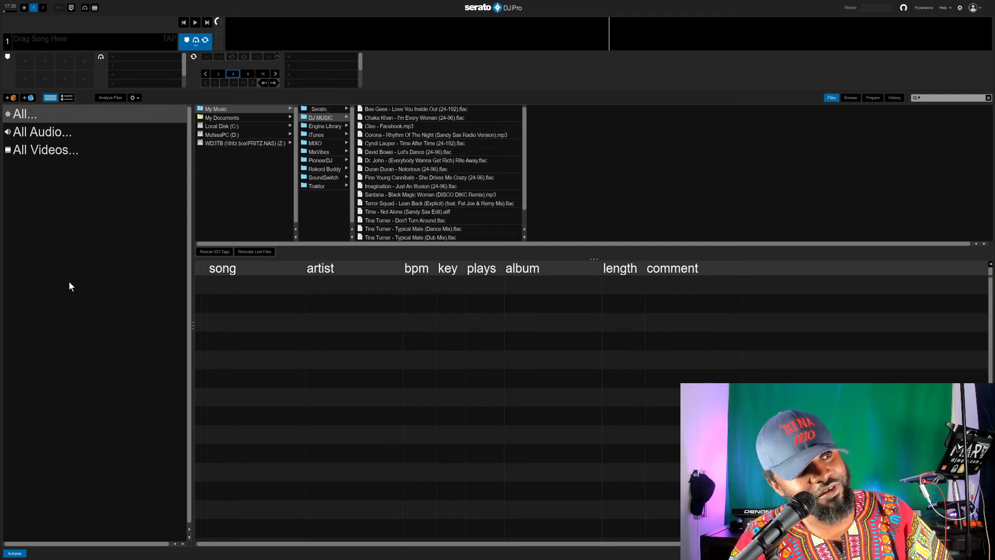
{"action": "left_click", "coordinate": [303, 115]}
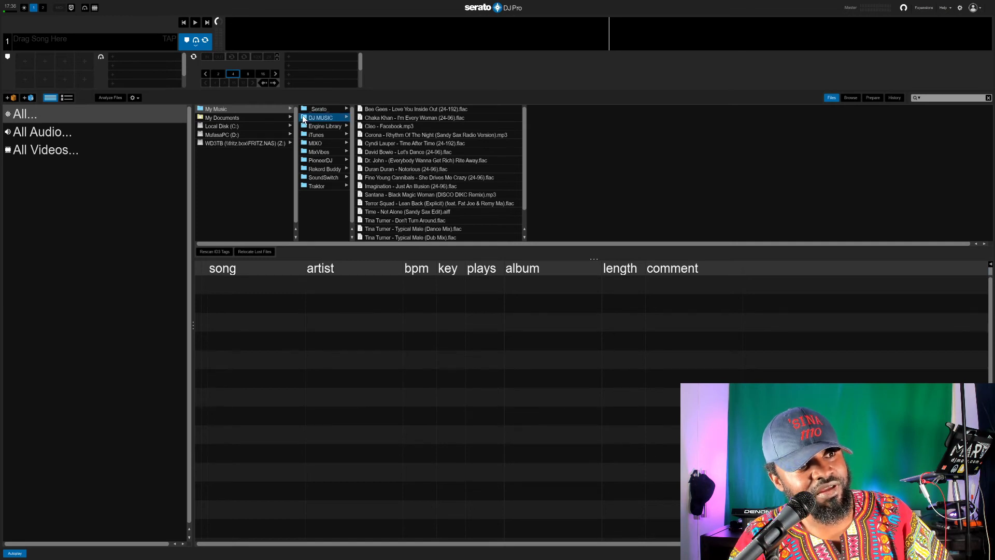
{"action": "left_click", "coordinate": [51, 111]}
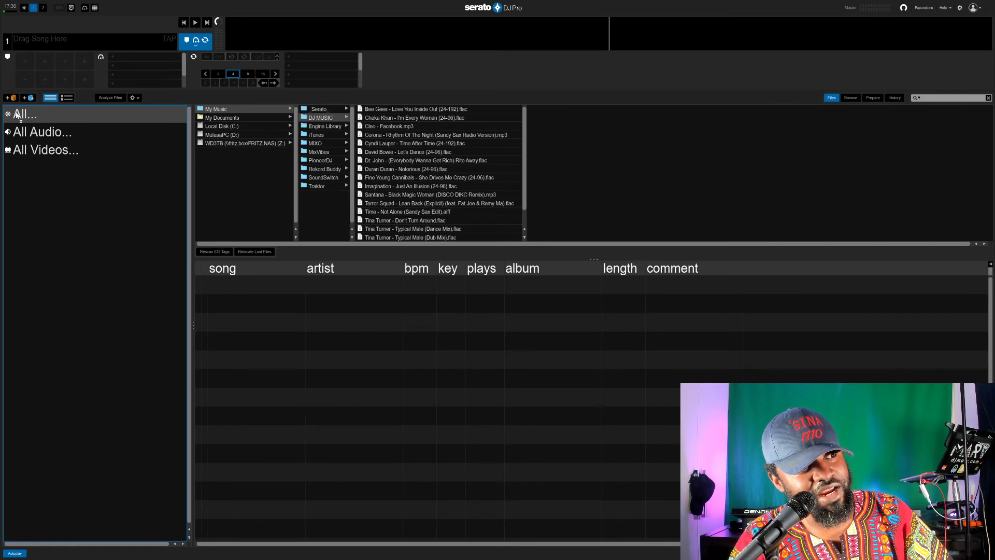
{"action": "left_click", "coordinate": [23, 119]}
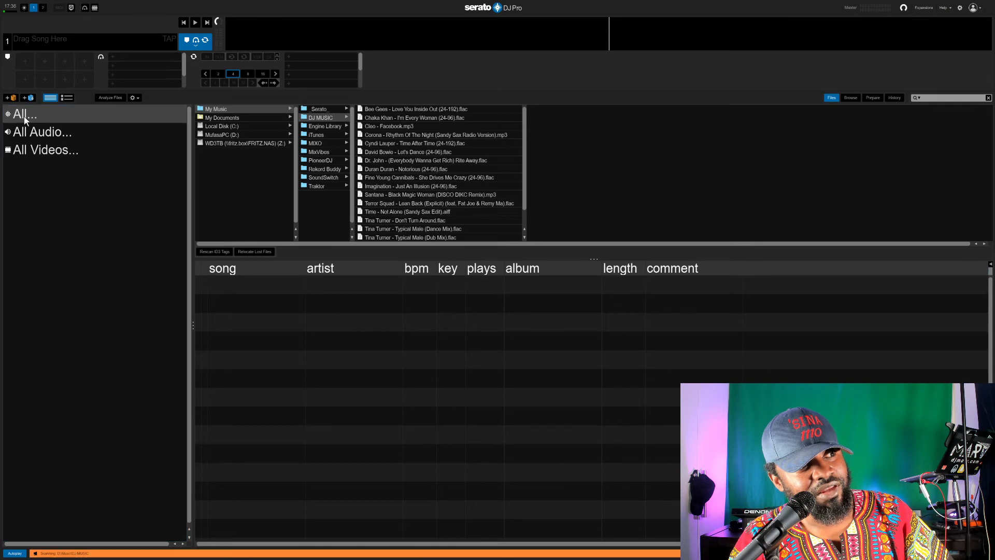
Set the comment of Love You Inside Out to "Peaktime, Party, Throwbacks, Disco, Funk, OldSchool".
{"action": "scroll", "coordinate": [422, 374], "scroll_direction": "down", "scroll_amount": 1}
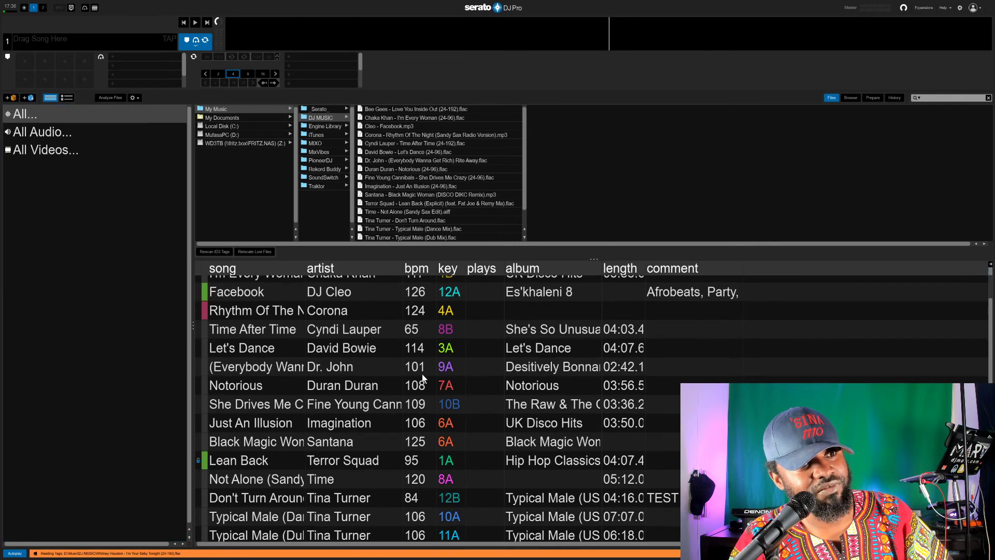
{"action": "scroll", "coordinate": [422, 375], "scroll_direction": "down", "scroll_amount": 1}
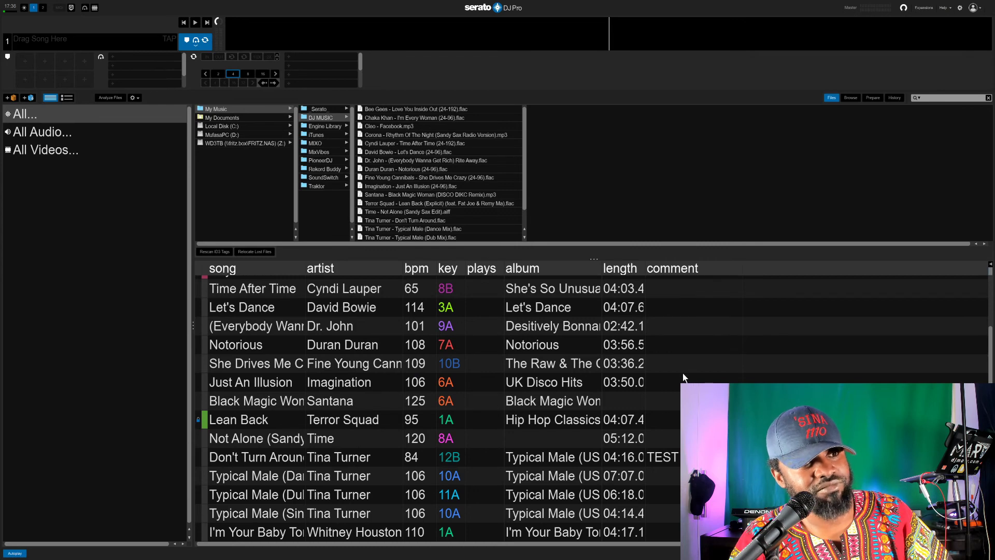
{"action": "scroll", "coordinate": [679, 288], "scroll_direction": "up", "scroll_amount": 2}
{"action": "double_click", "coordinate": [679, 285]}
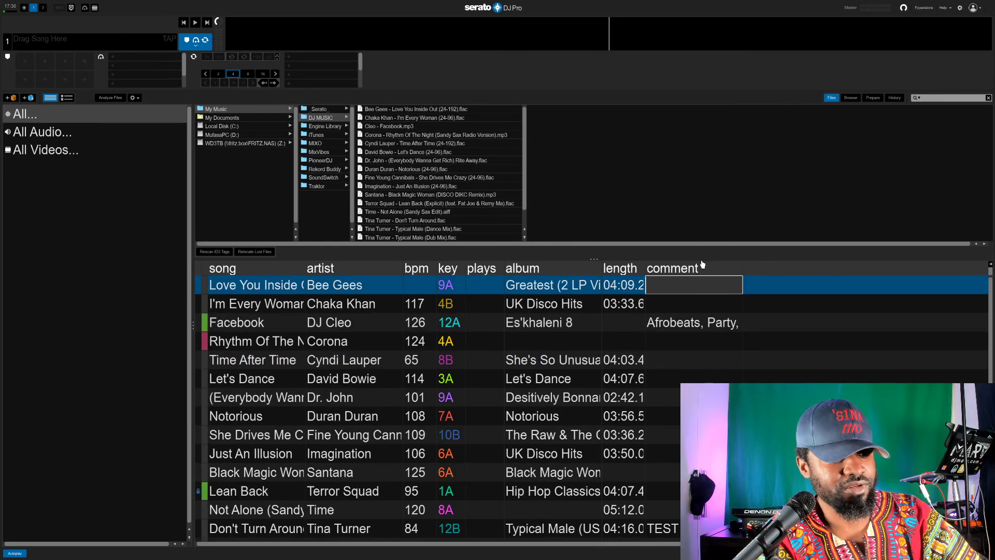
{"action": "type", "text": "Peaktim"}
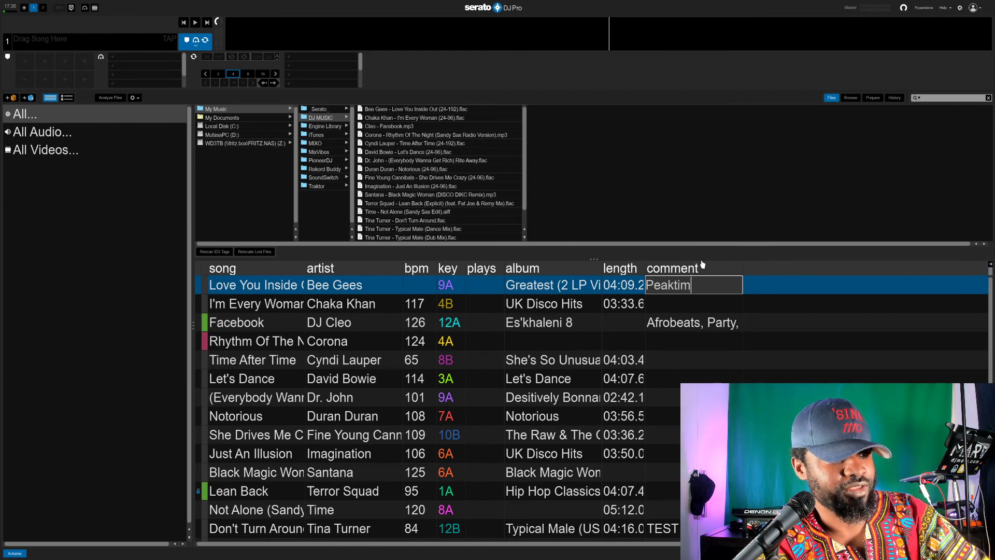
{"action": "type", "text": "e, Part"}
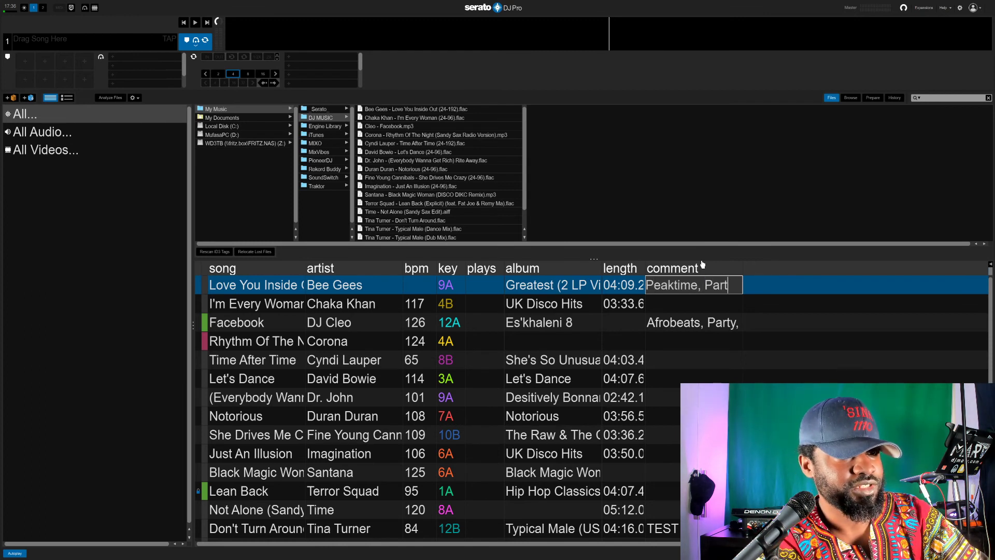
{"action": "type", "text": "y, T"}
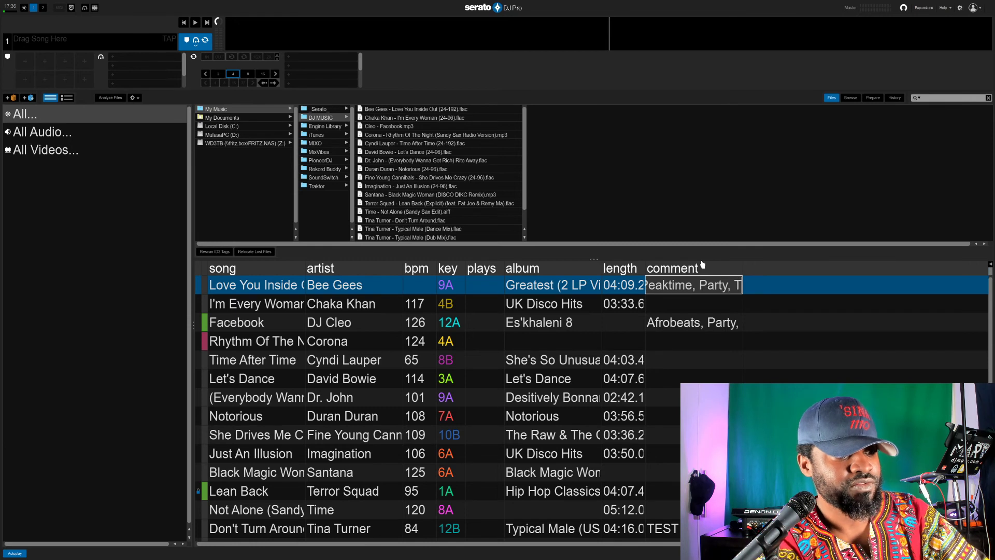
{"action": "type", "text": "hrowback"}
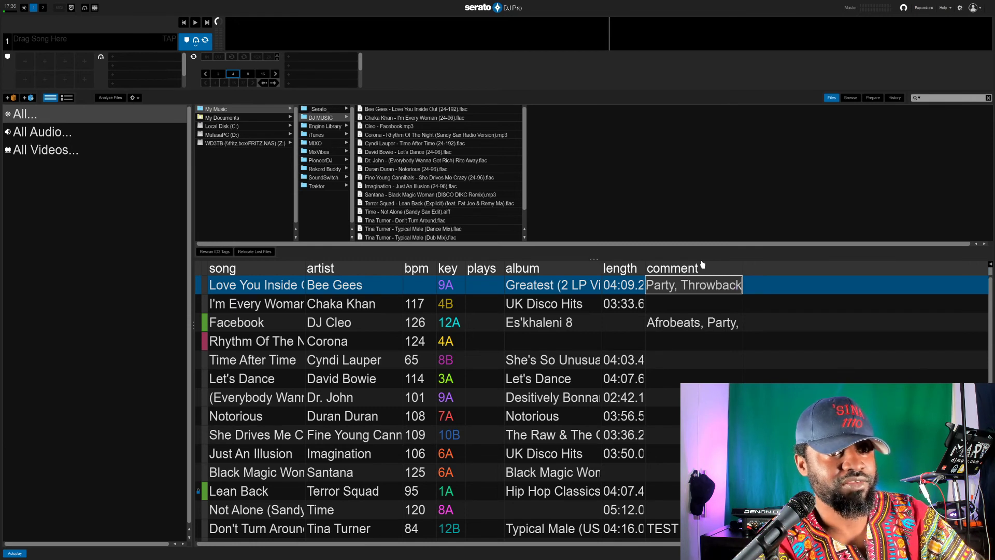
{"action": "type", "text": "s, Dis"}
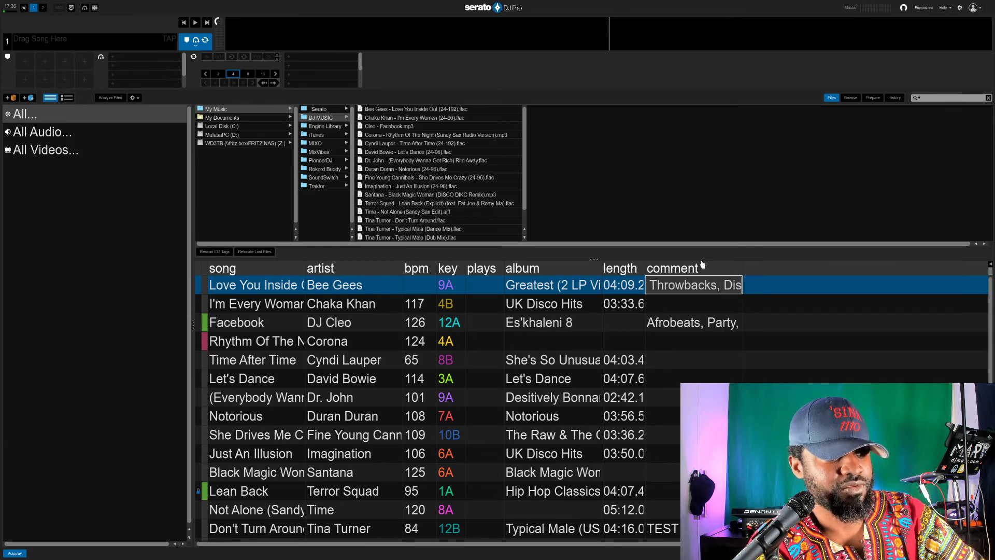
{"action": "type", "text": "co"}
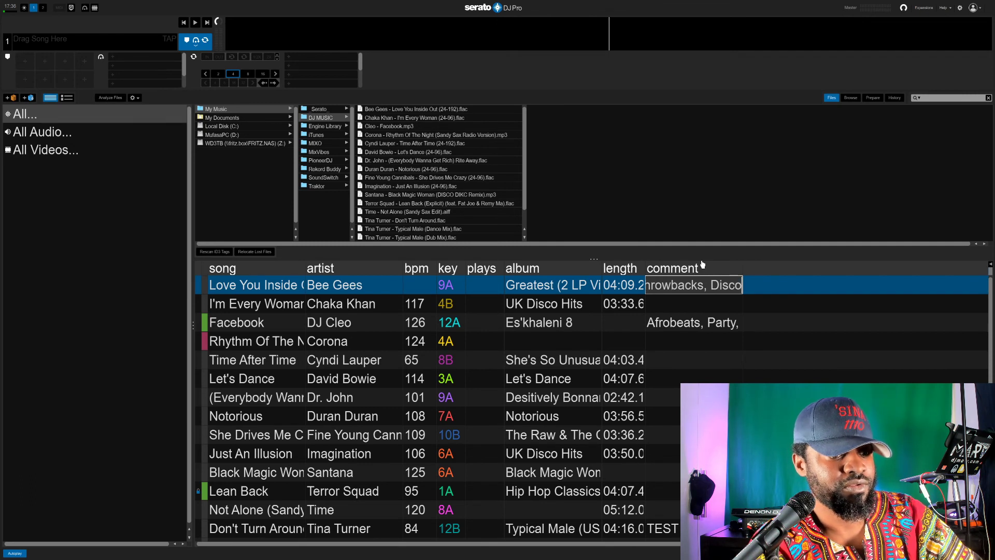
{"action": "type", "text": ", Funk"}
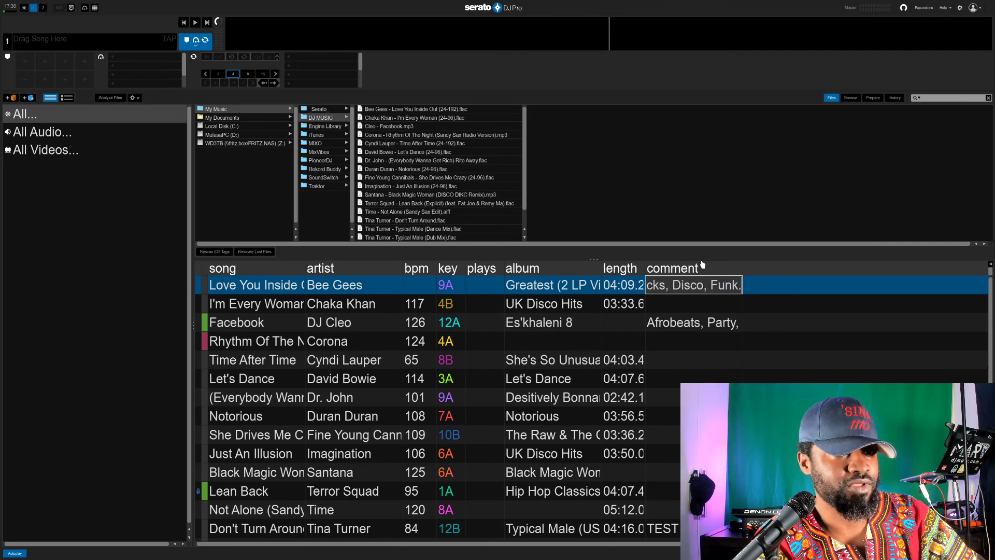
{"action": "type", "text": " , OldSch"}
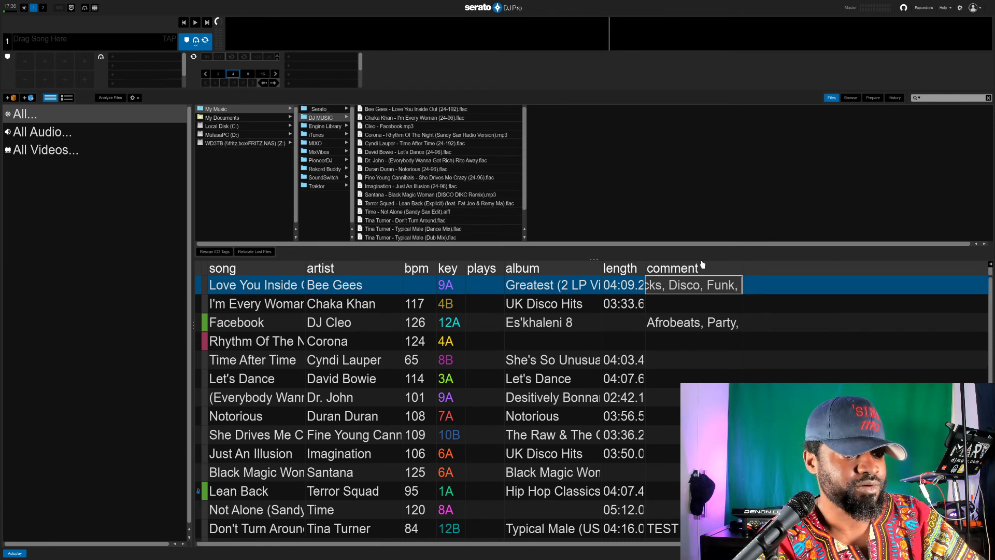
{"action": "type", "text": "ool;"}
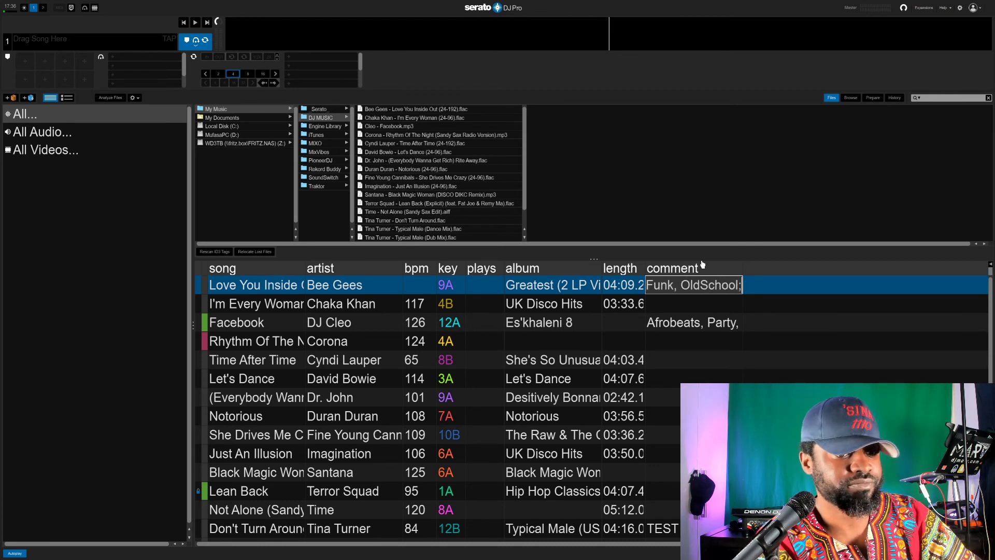
{"action": "key", "text": "BackSpace"}
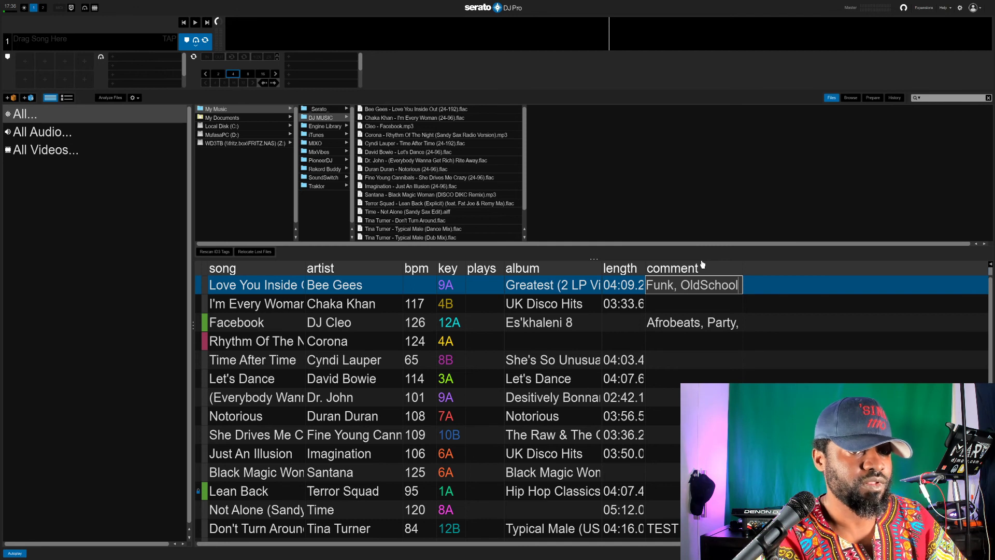
{"action": "key", "text": "Return"}
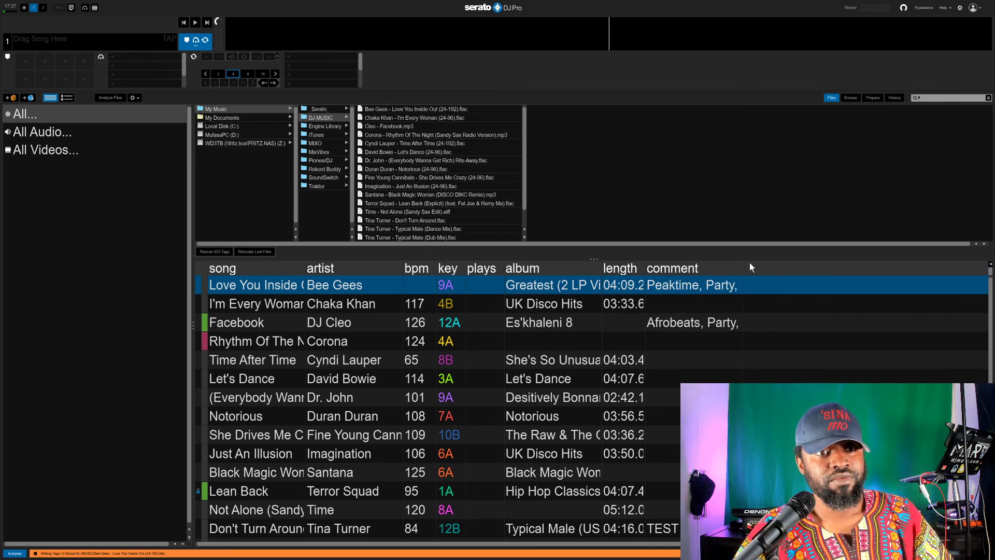
Widen the comment column to fit the full tag text, and widen the song column for the longer titles.
{"action": "left_click_drag", "start_coordinate": [746, 263], "coordinate": [987, 263]}
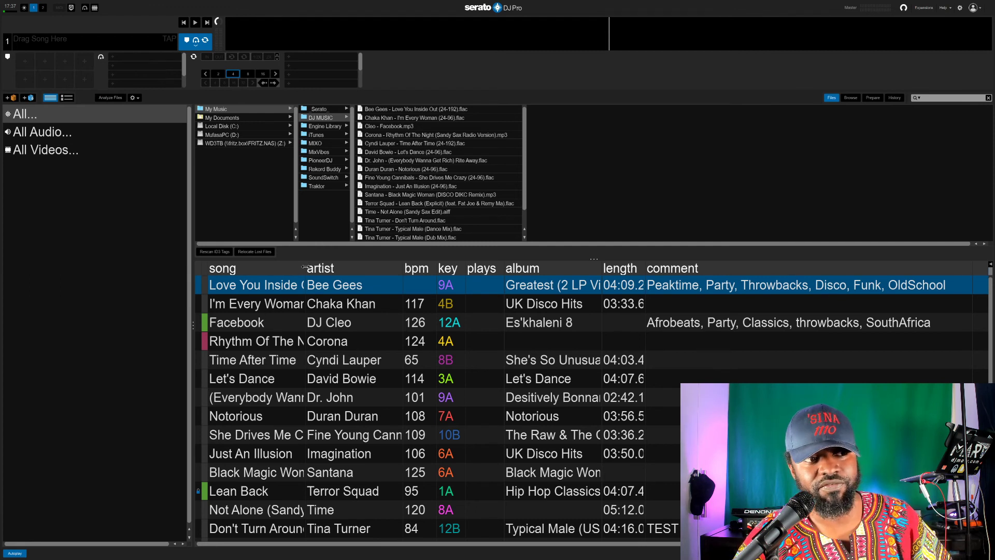
{"action": "left_click_drag", "start_coordinate": [305, 264], "coordinate": [434, 262]}
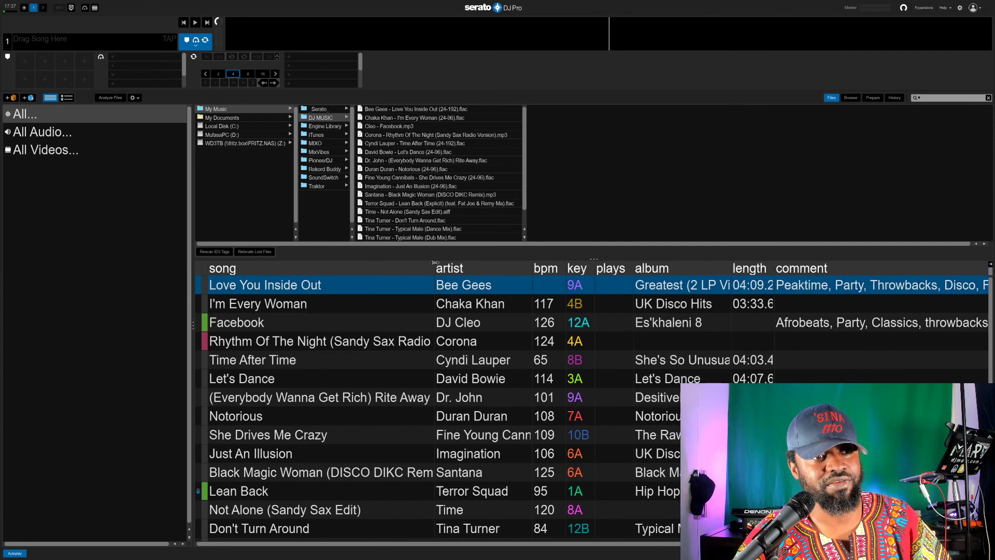
Analyze all tracks in the All list, and select Love You Inside Out.
{"action": "left_click", "coordinate": [258, 304]}
{"action": "key", "text": "ctrl+a"}
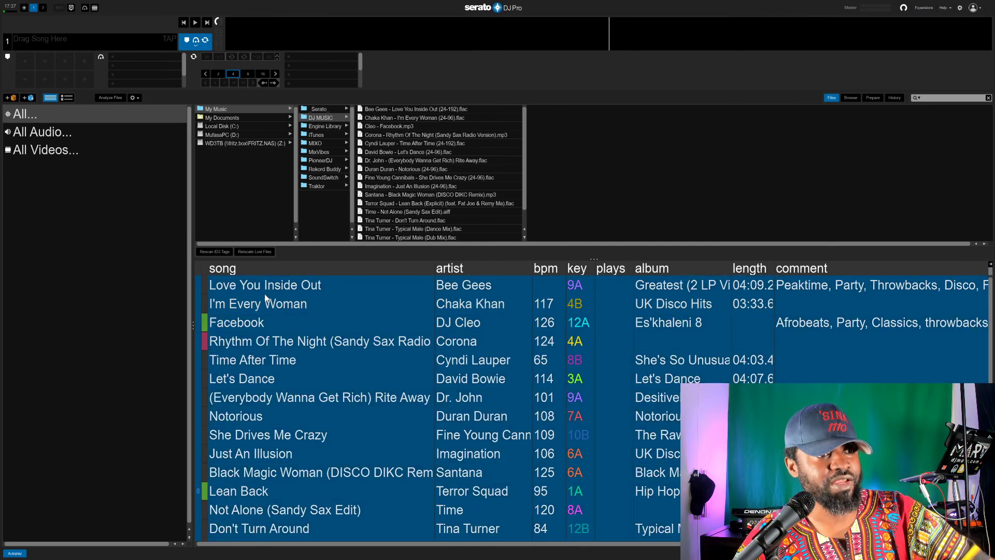
{"action": "left_click", "coordinate": [108, 97]}
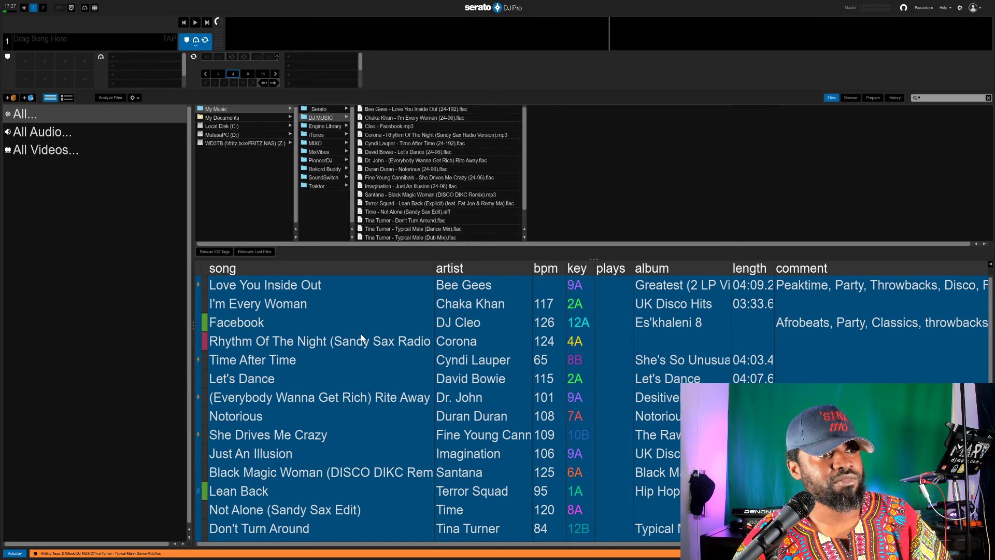
{"action": "left_click", "coordinate": [293, 400]}
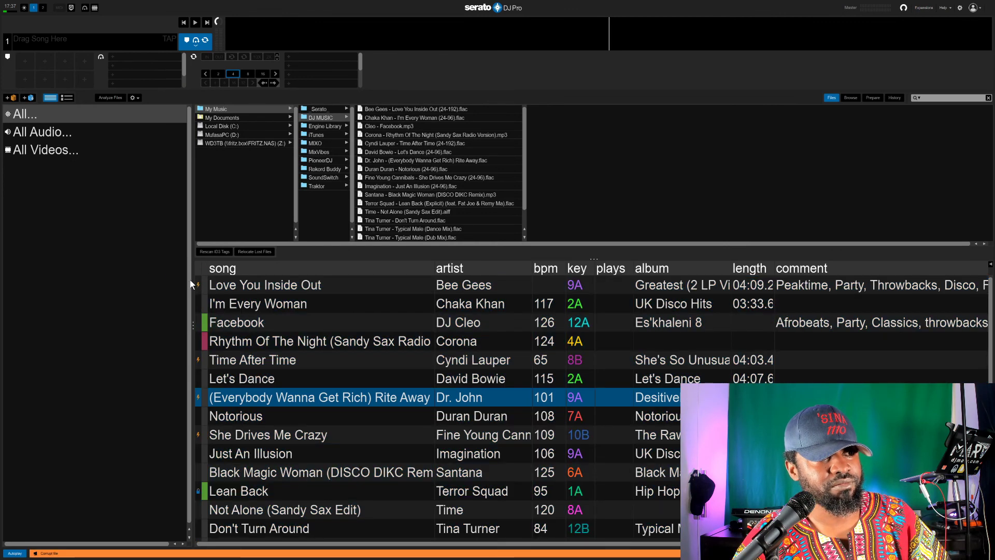
{"action": "left_click", "coordinate": [314, 288]}
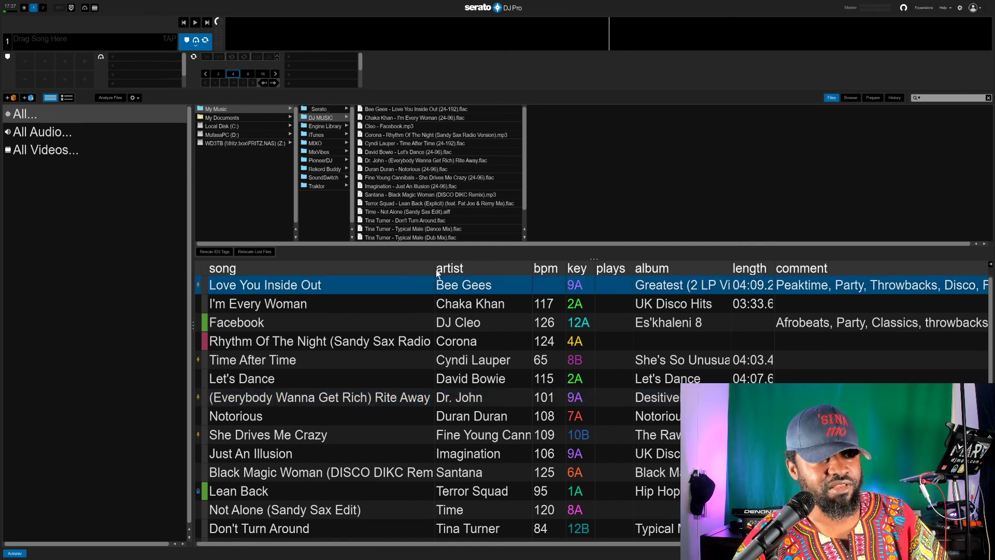
Widen the song column further to show complete titles, and hide the album column from the track list.
{"action": "left_click_drag", "start_coordinate": [435, 267], "coordinate": [570, 268]}
{"action": "mouse_move", "coordinate": [197, 284]}
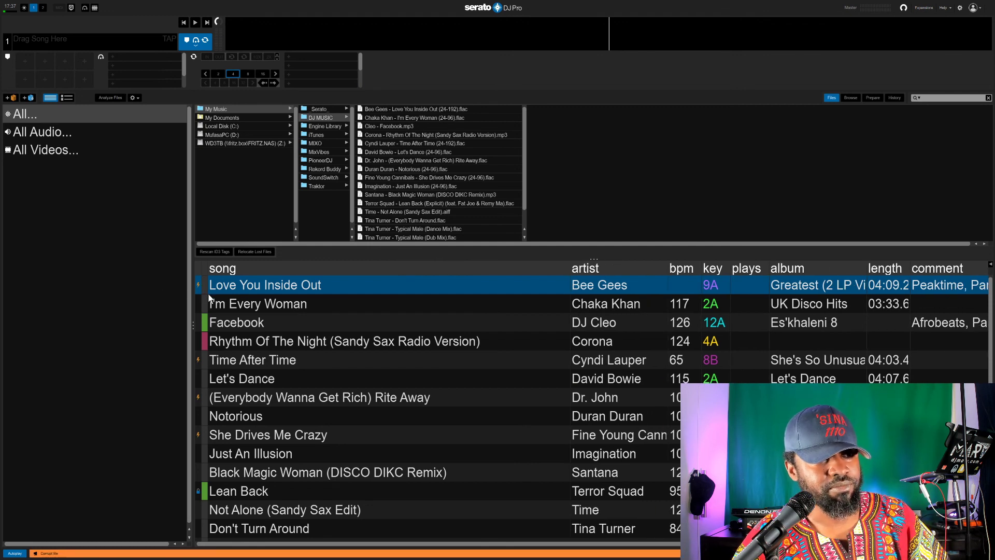
{"action": "right_click", "coordinate": [827, 268]}
{"action": "left_click", "coordinate": [841, 281]}
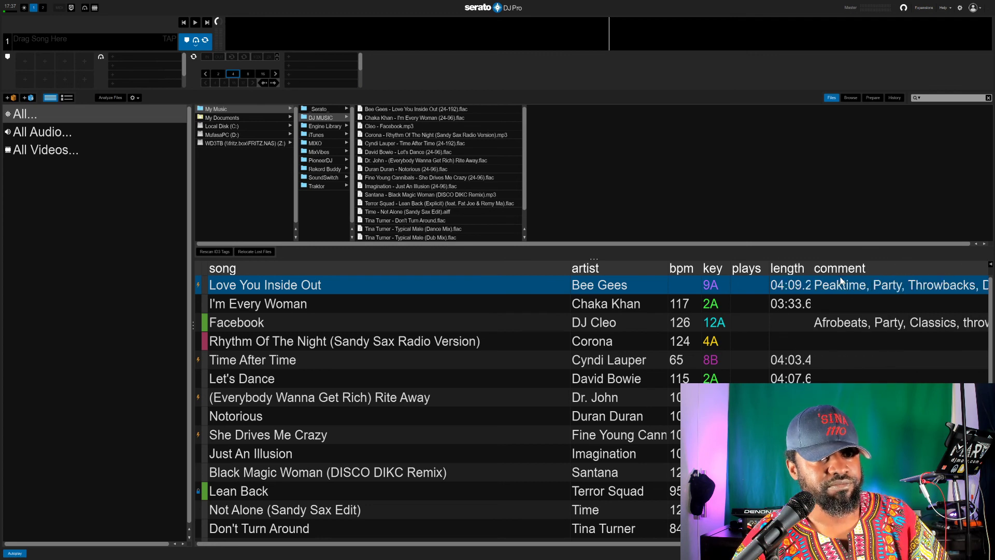